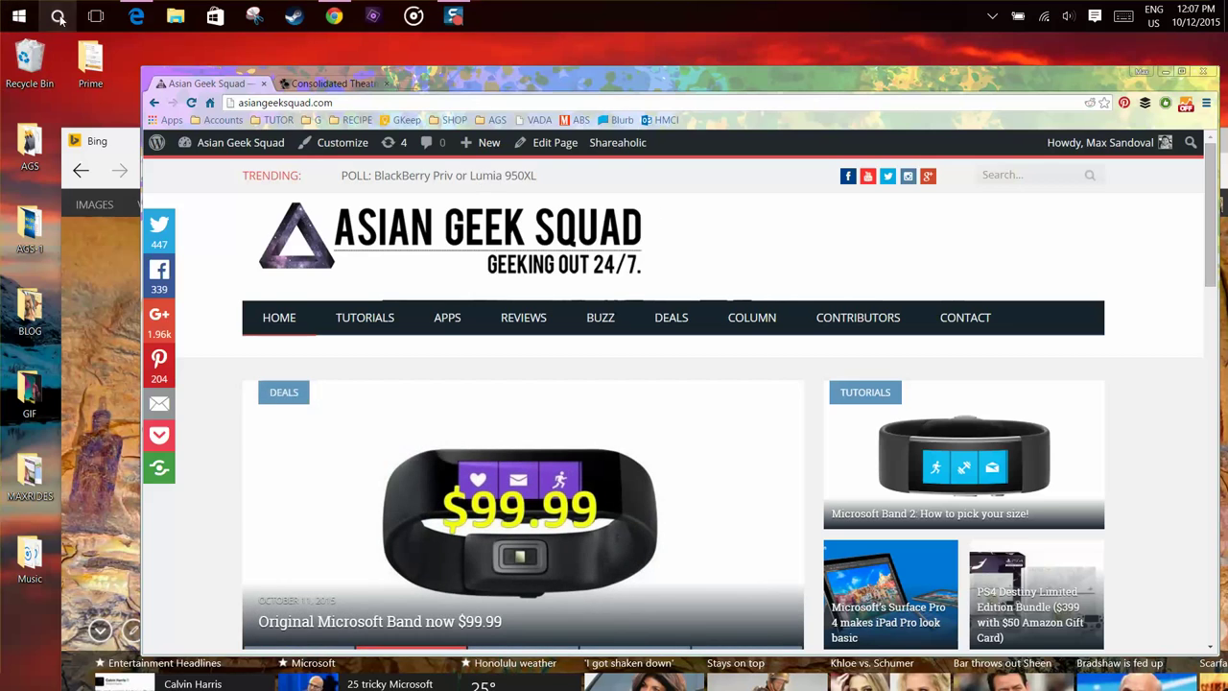
# Search for 'snip' and launch Snipping Tool from the Best match result.
pyautogui.press('super+s')
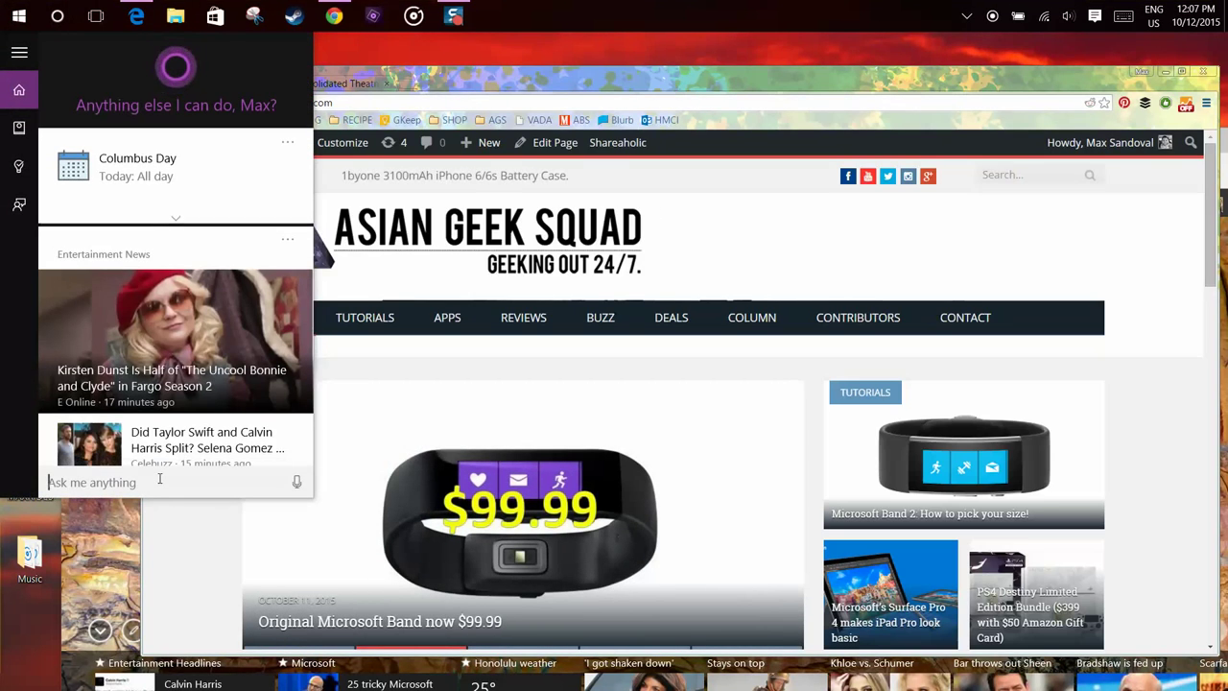
pyautogui.write('snipping')
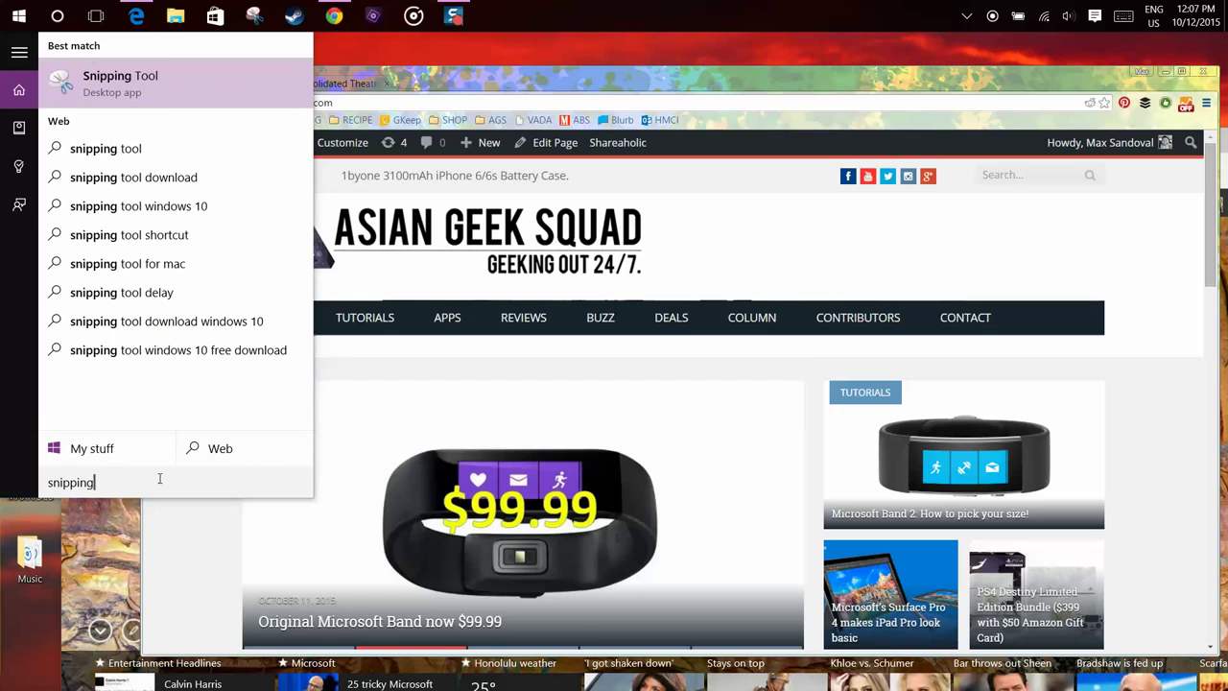
pyautogui.click(173, 93)
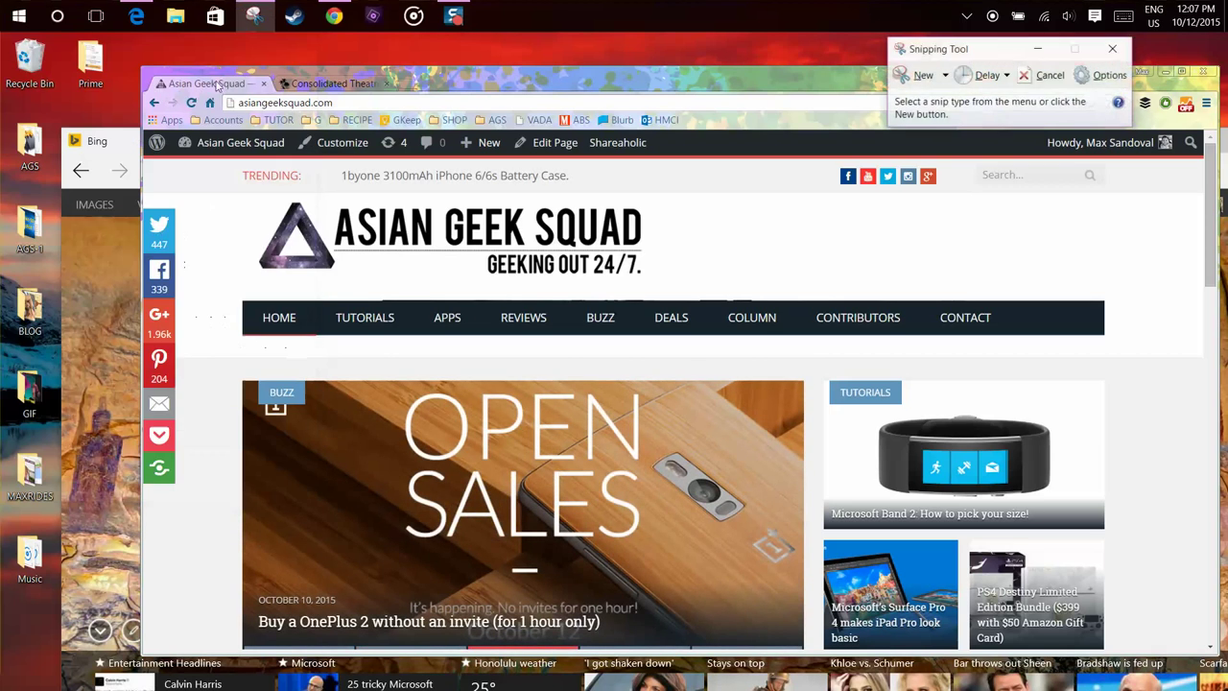
# Bring the Snipping Tool window to the front over the browser.
pyautogui.rightClick(257, 21)
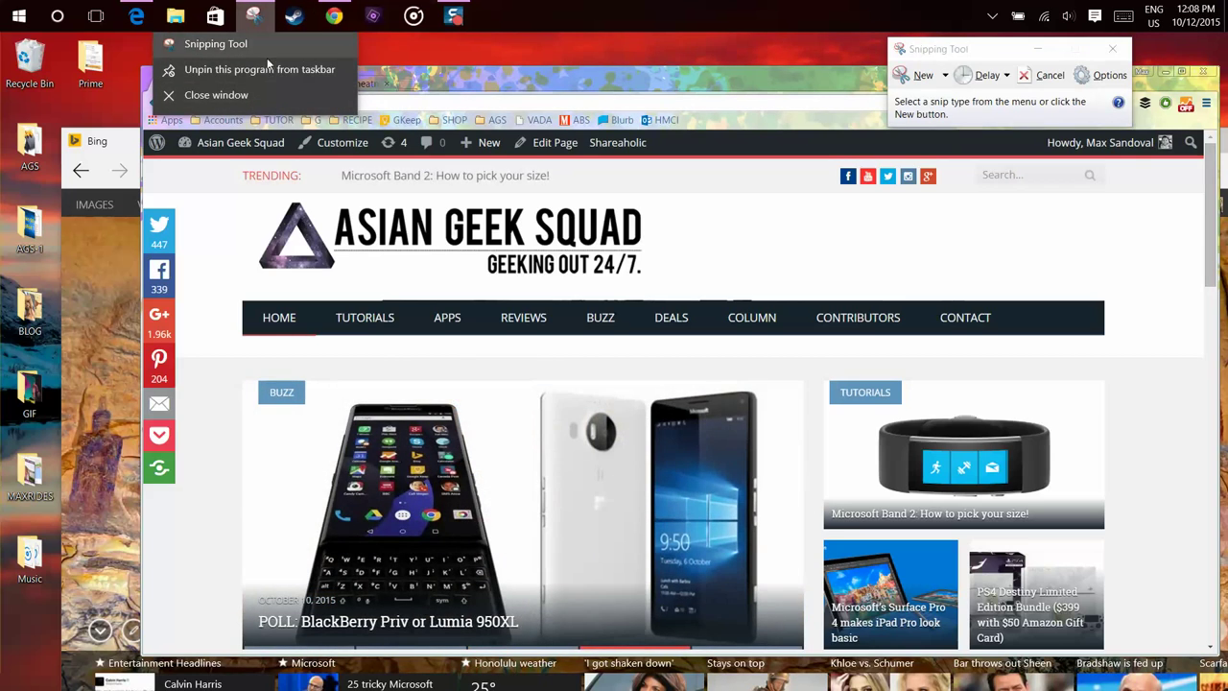
pyautogui.click(257, 21)
pyautogui.moveTo(254, 77)
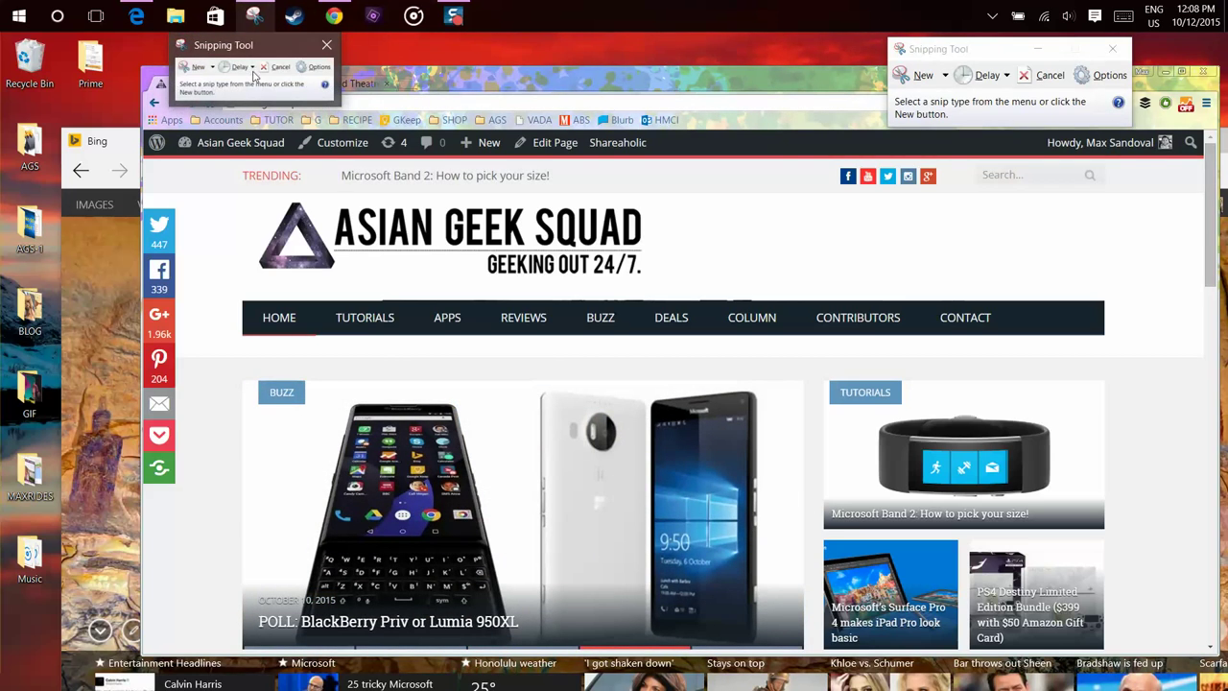
pyautogui.rightClick(254, 19)
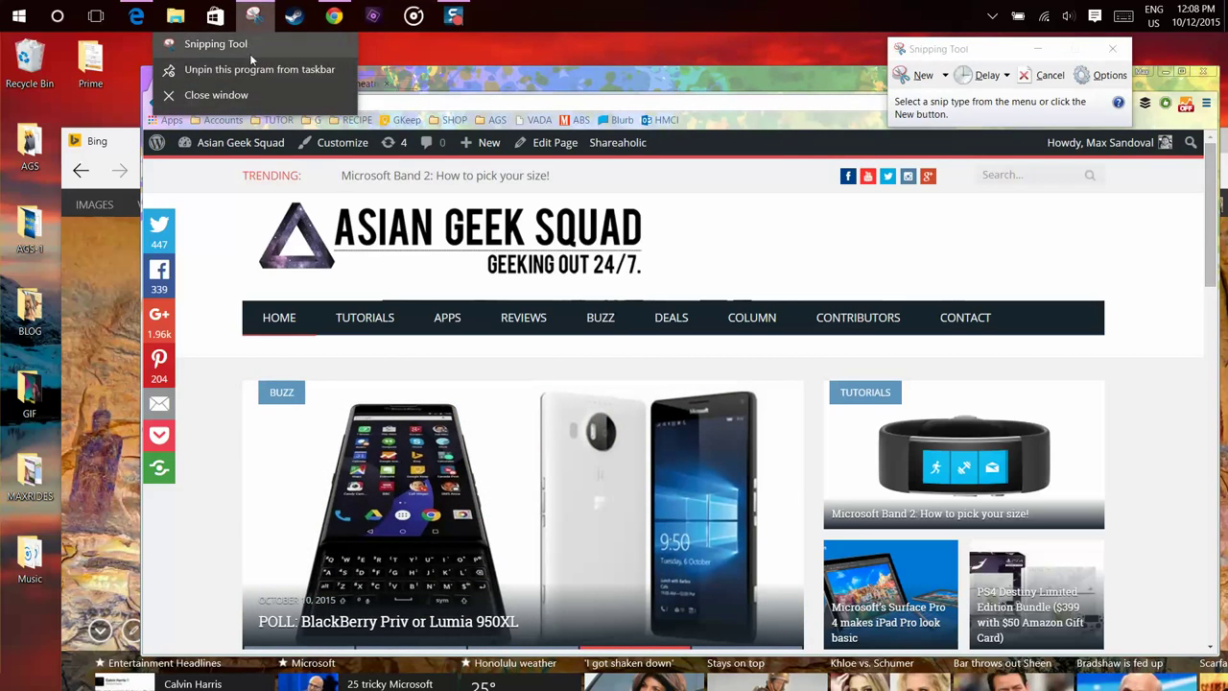
pyautogui.click(642, 45)
# Free-form snip a loop around the navigation bar and Tutorials band image, then move the snip window aside.
pyautogui.click(945, 51)
pyautogui.moveTo(945, 50); pyautogui.dragTo(956, 54)
pyautogui.click(956, 80)
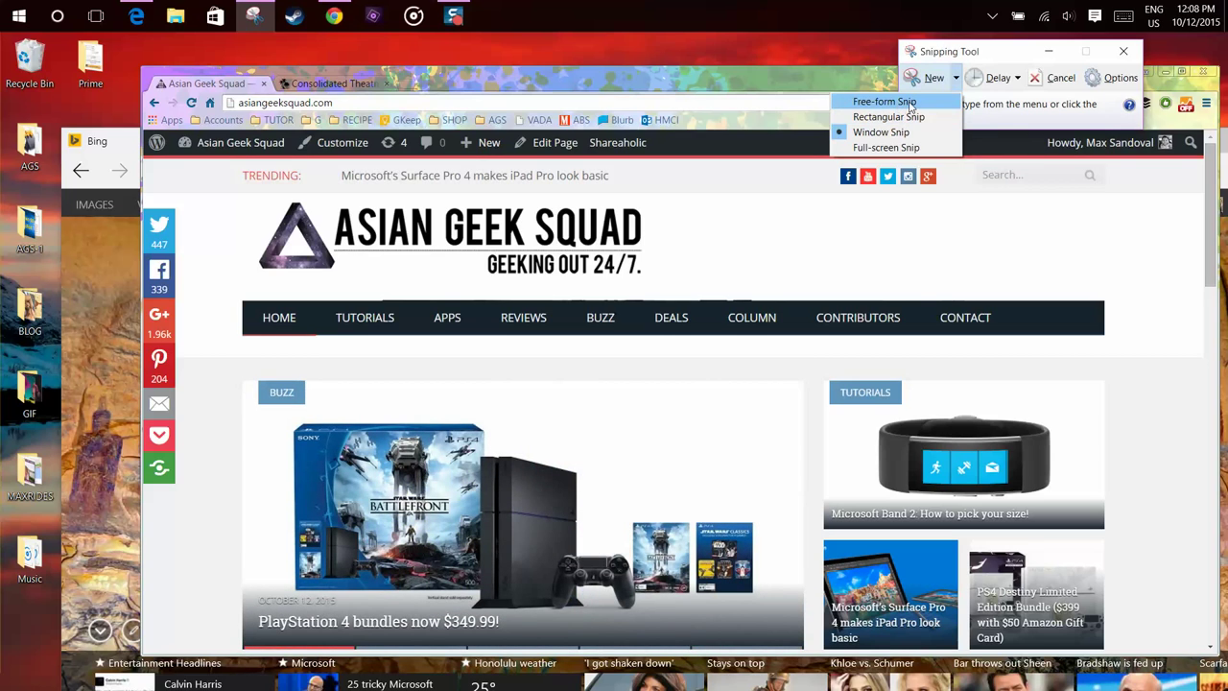
pyautogui.click(906, 102)
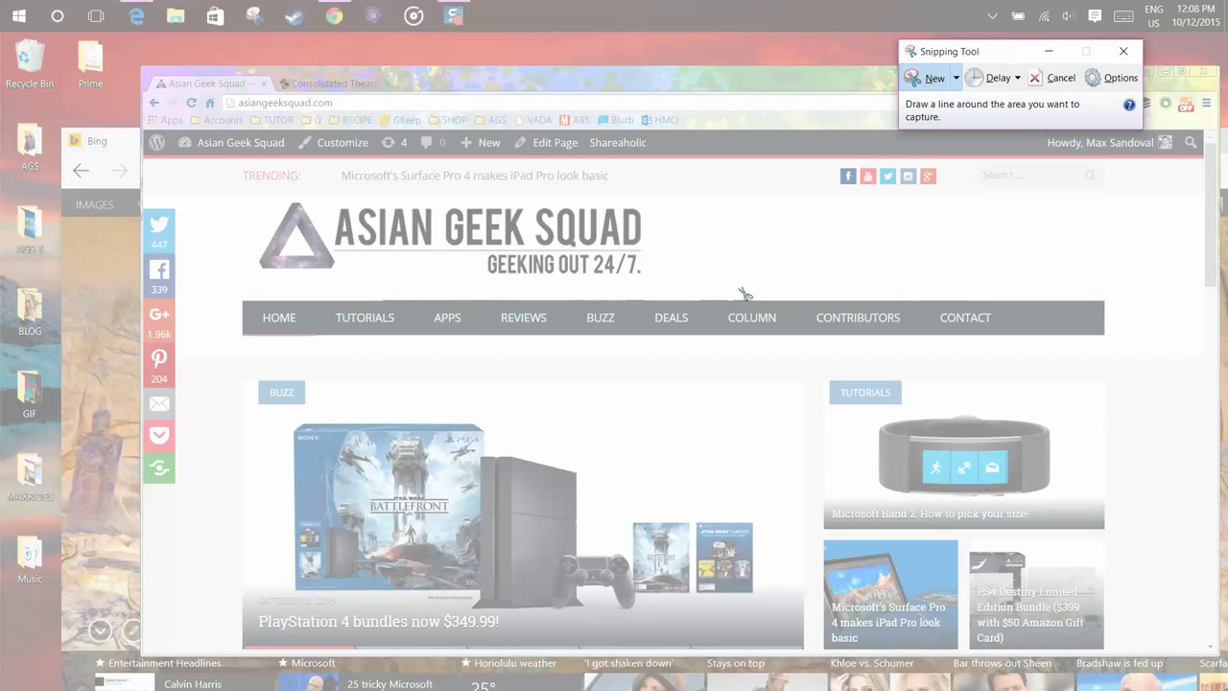
pyautogui.moveTo(751, 297)
pyautogui.mouseDown()
pyautogui.moveTo(719, 268)
pyautogui.moveTo(666, 448)
pyautogui.moveTo(984, 373)
pyautogui.moveTo(839, 189)
pyautogui.mouseUp()
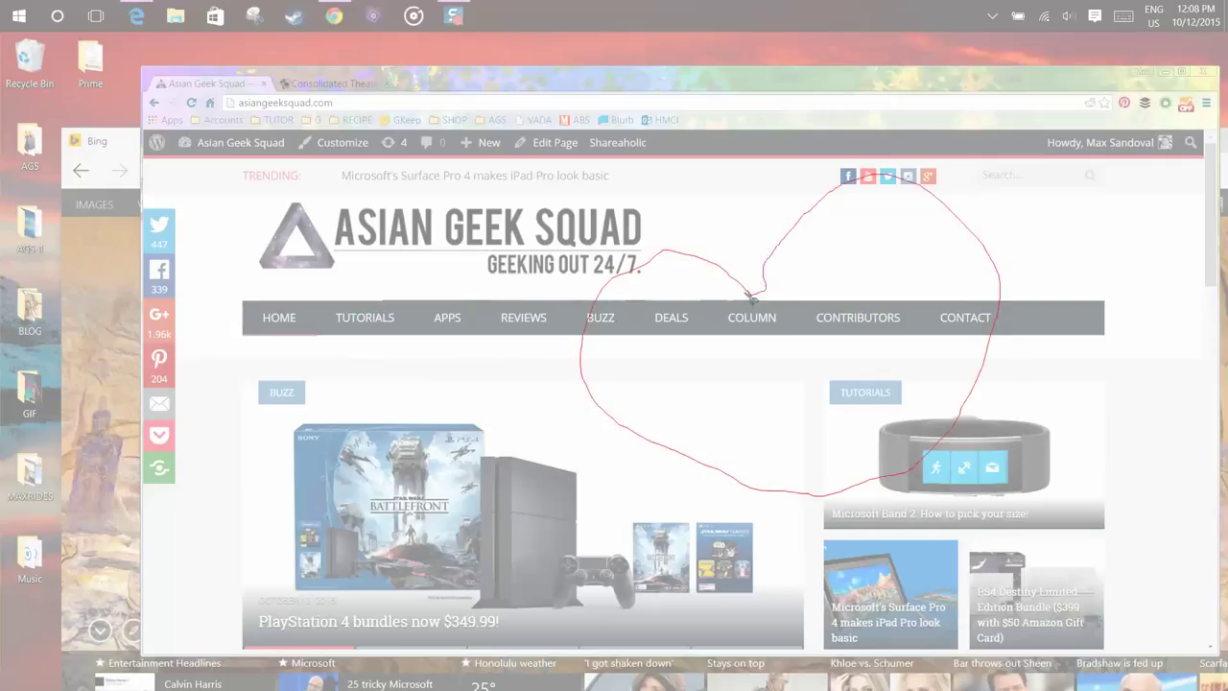
pyautogui.moveTo(751, 300); pyautogui.dragTo(754, 293)
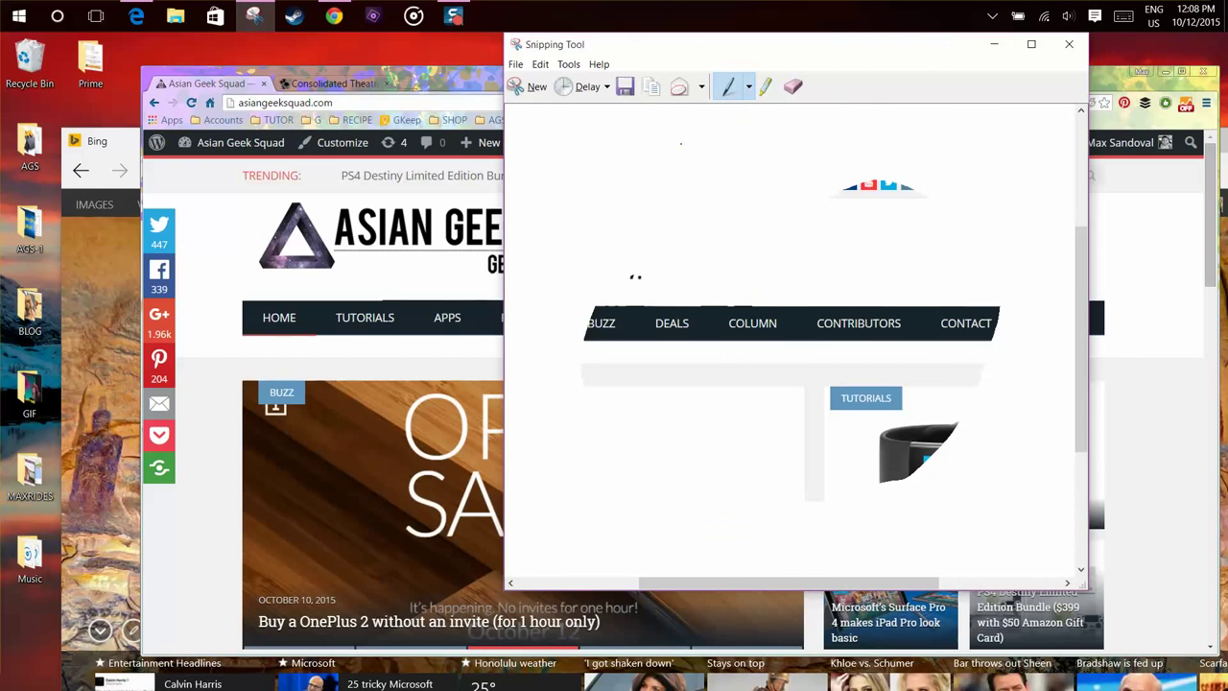
pyautogui.moveTo(884, 63); pyautogui.dragTo(661, 121)
# Discard the old snip and free-form circle the Microsoft Band tutorial image.
pyautogui.click(857, 104)
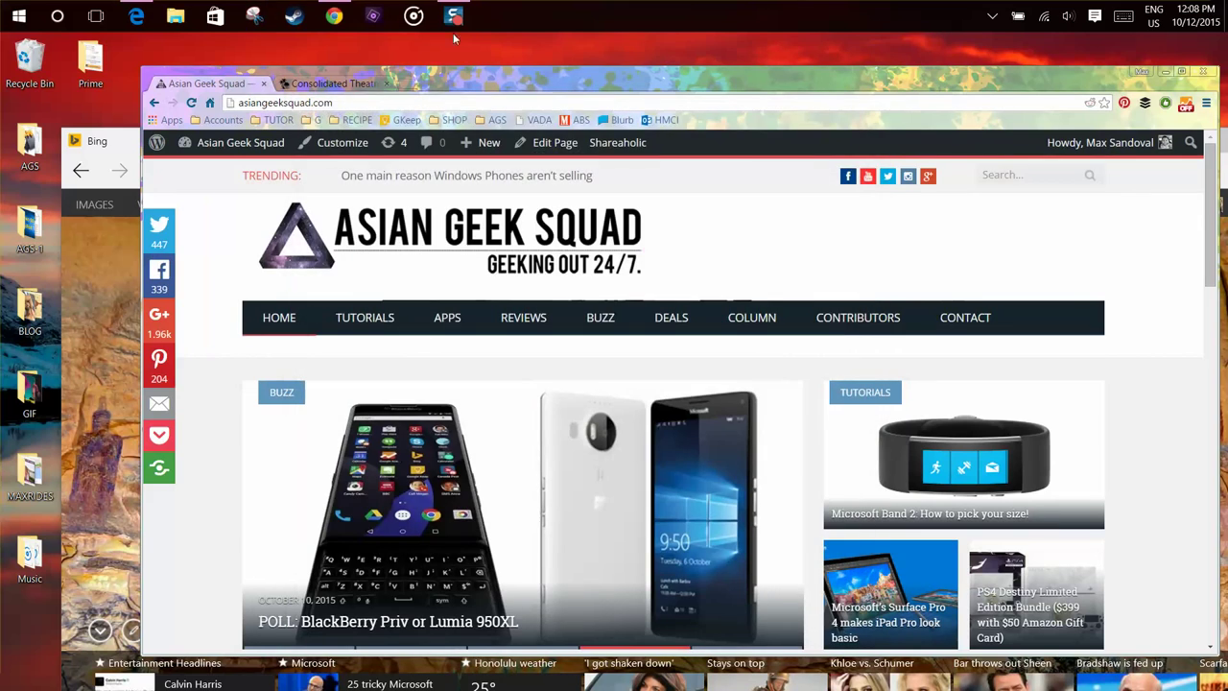
pyautogui.click(254, 16)
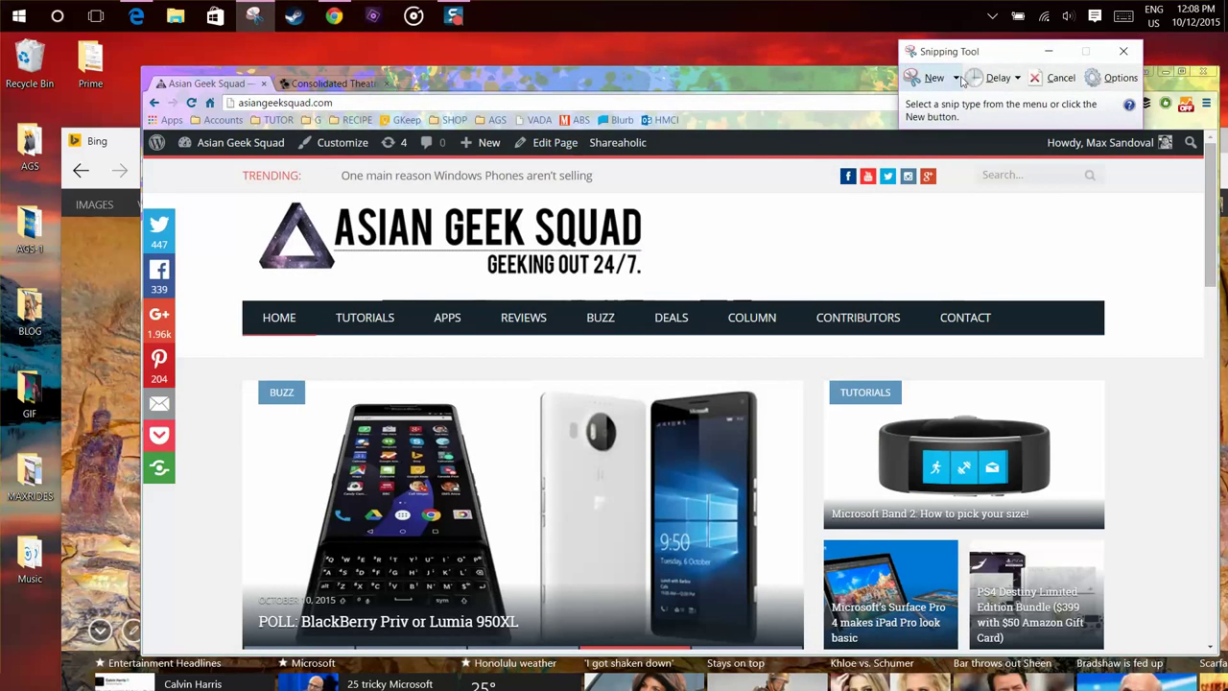
pyautogui.click(945, 76)
pyautogui.click(884, 101)
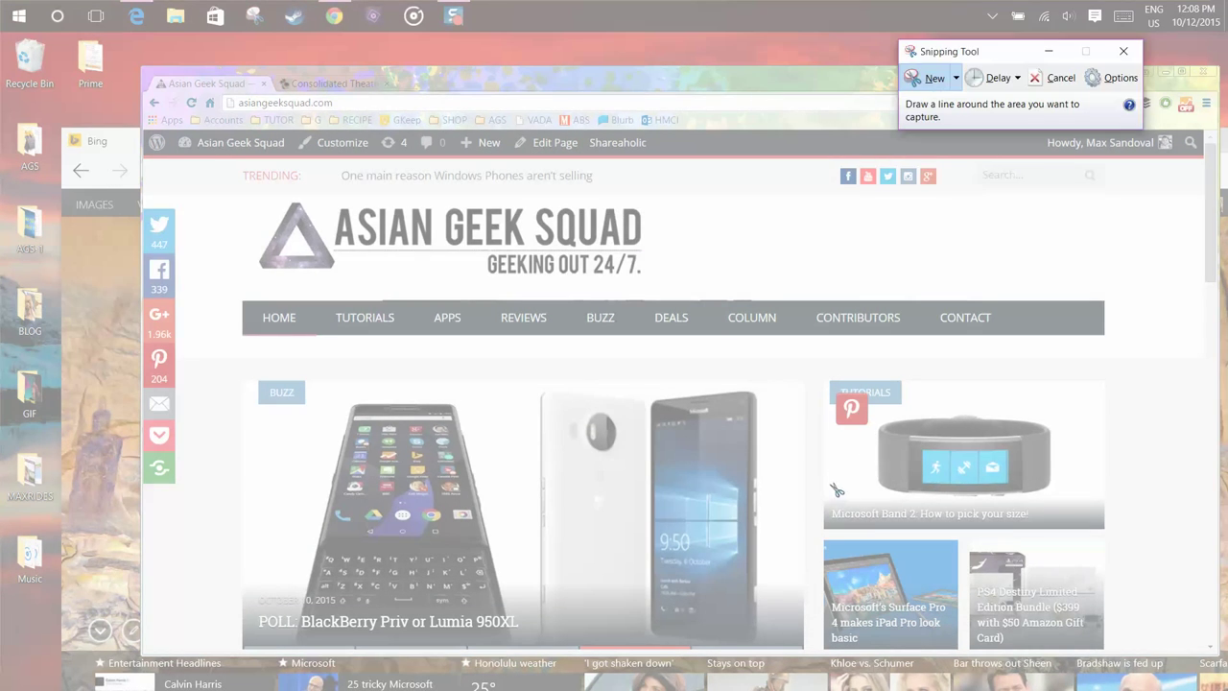
pyautogui.moveTo(836, 491)
pyautogui.mouseDown()
pyautogui.moveTo(1065, 494)
pyautogui.moveTo(844, 369)
pyautogui.moveTo(836, 511)
pyautogui.moveTo(856, 511)
pyautogui.mouseUp()
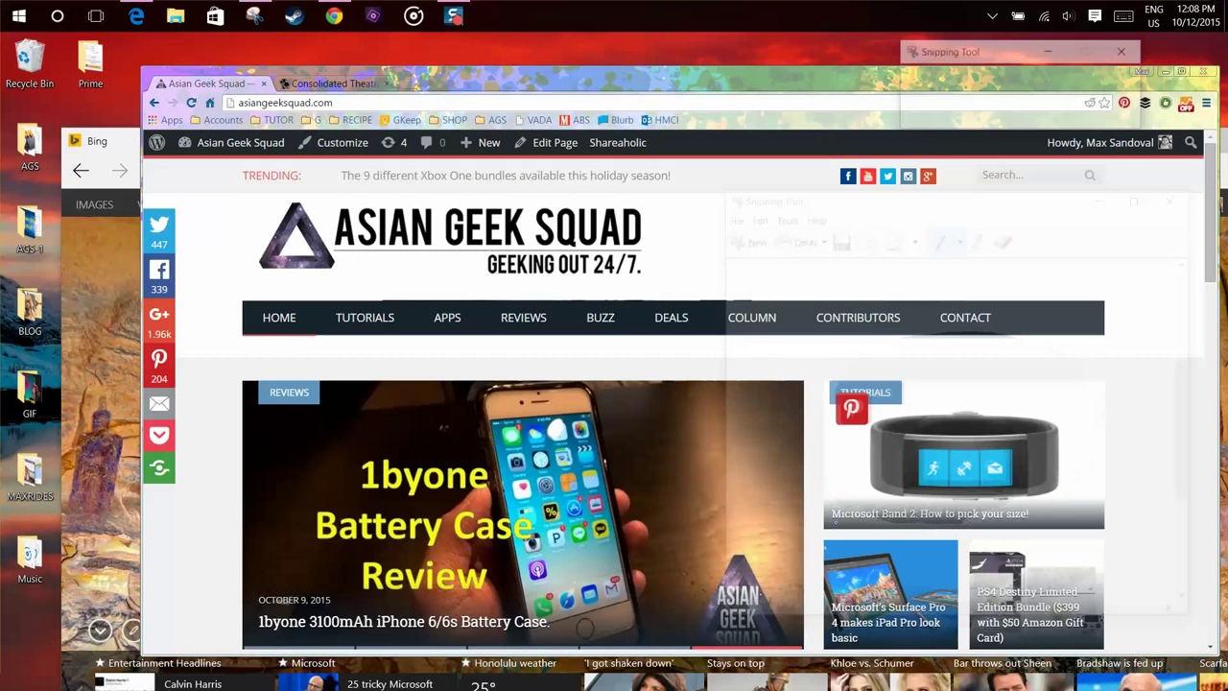
pyautogui.moveTo(1036, 202); pyautogui.dragTo(364, 121)
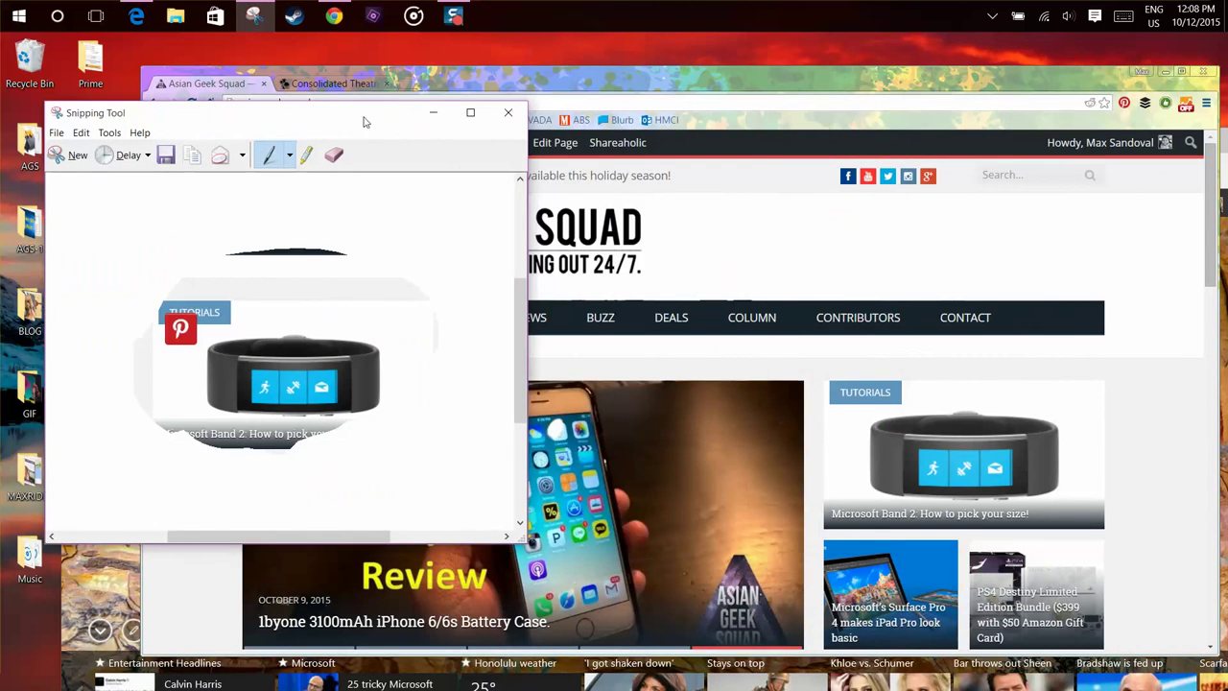
# Save the snip to the Desktop as the PNG Capture and close it.
pyautogui.click(167, 156)
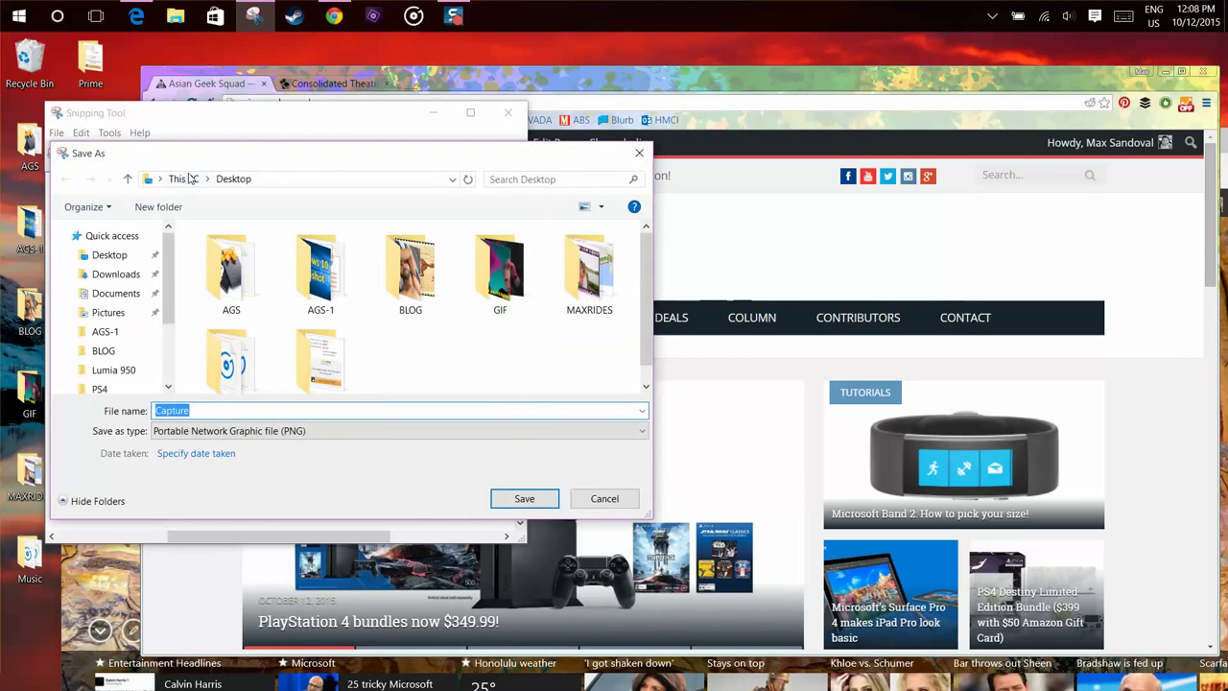
pyautogui.moveTo(220, 155); pyautogui.dragTo(299, 114)
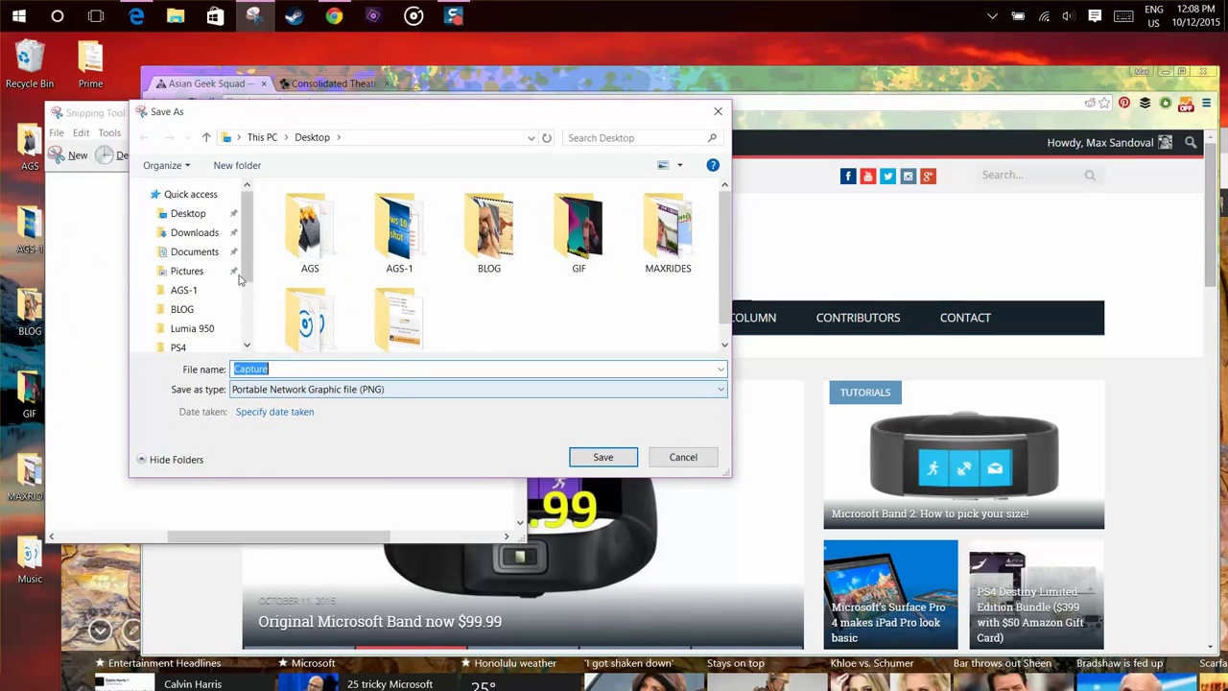
pyautogui.click(197, 214)
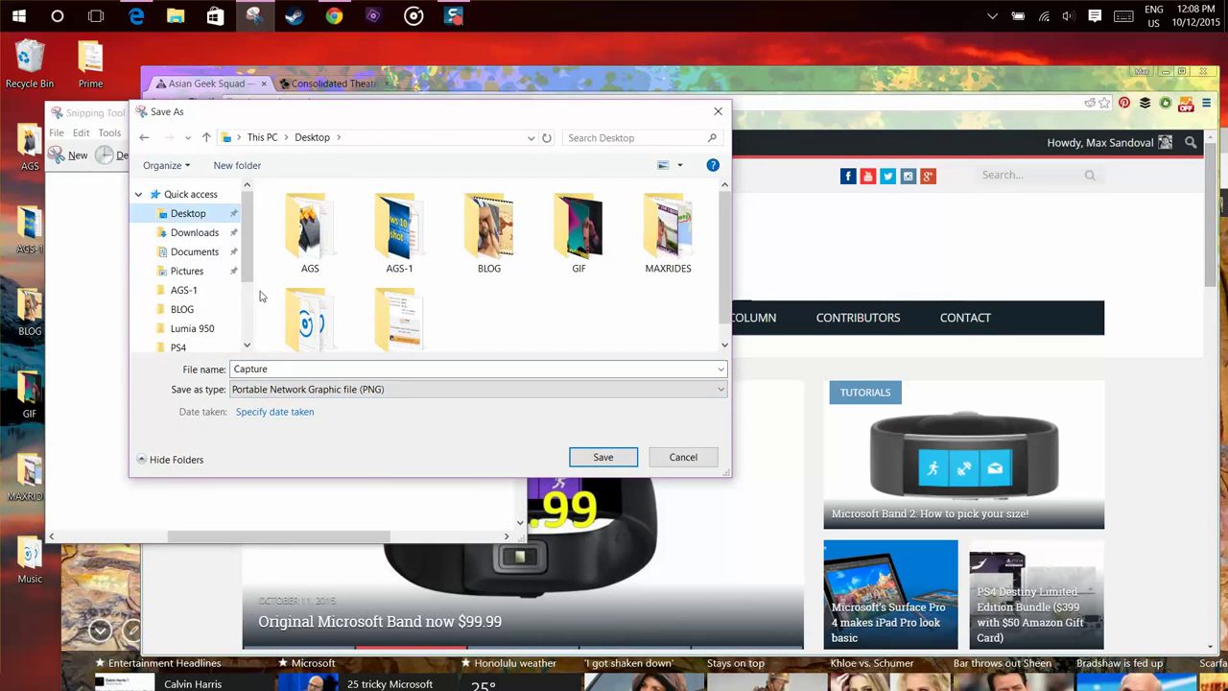
pyautogui.click(603, 458)
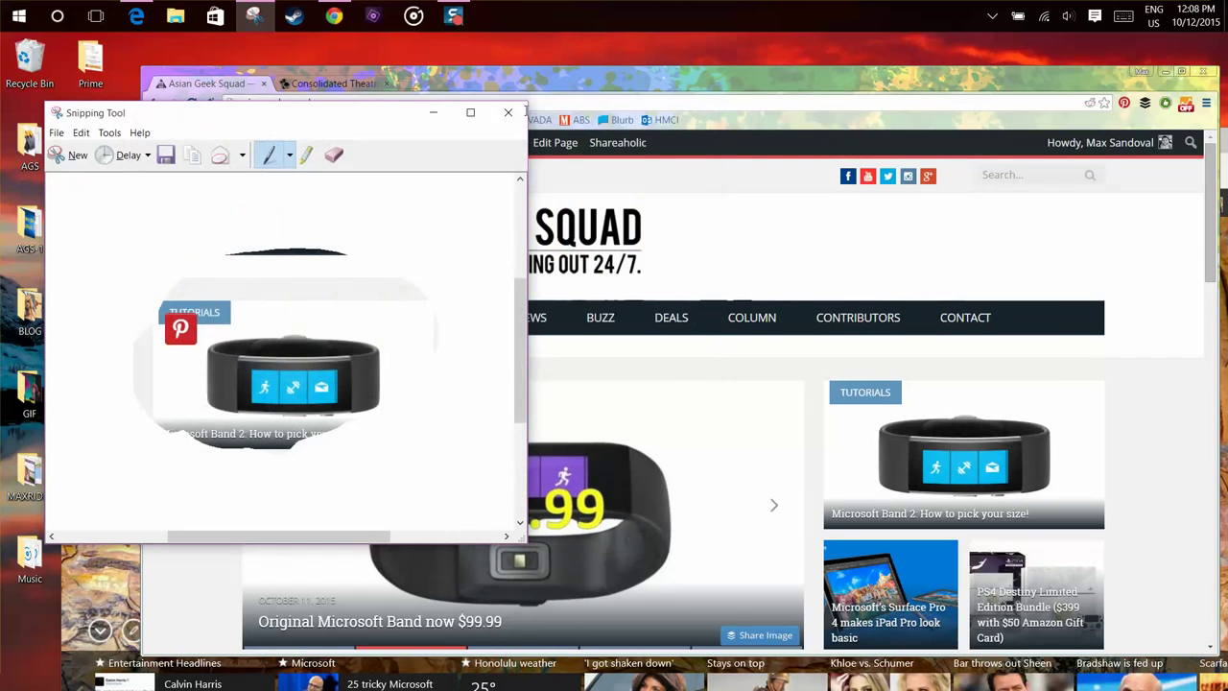
pyautogui.click(508, 112)
# Rectangle-snip the Asian Geek Squad logo with its 'GEEKING OUT 24/7' tagline, then close the snip.
pyautogui.click(253, 17)
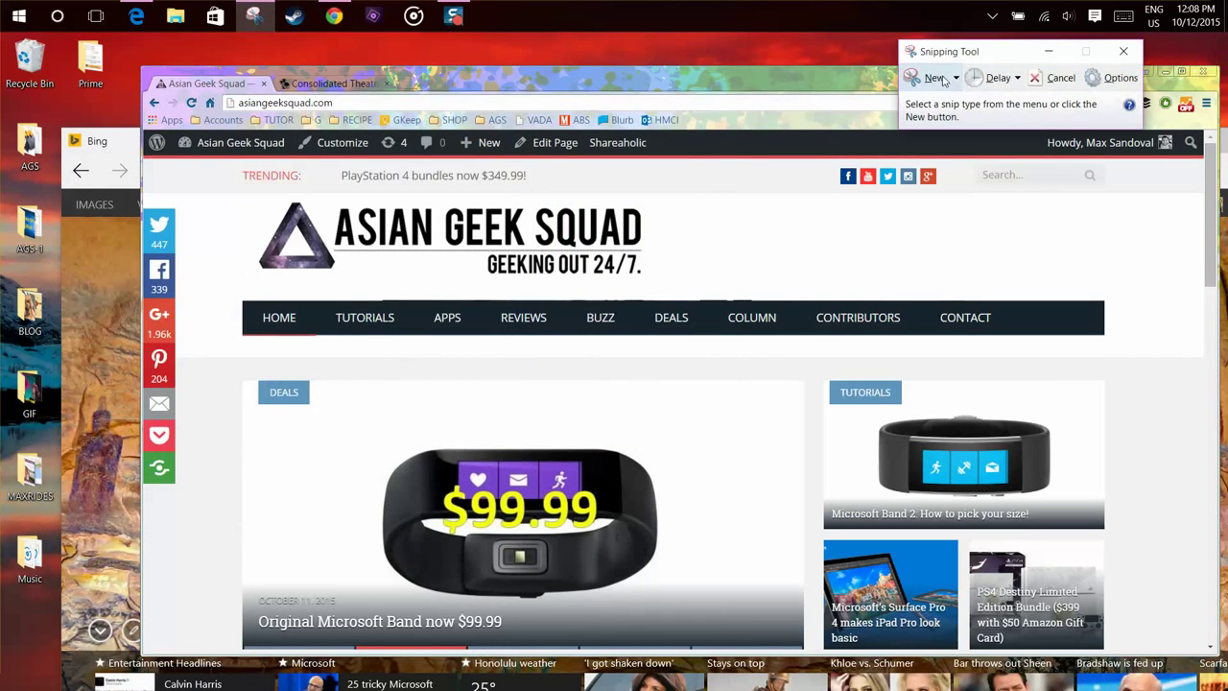
pyautogui.click(955, 79)
pyautogui.click(950, 116)
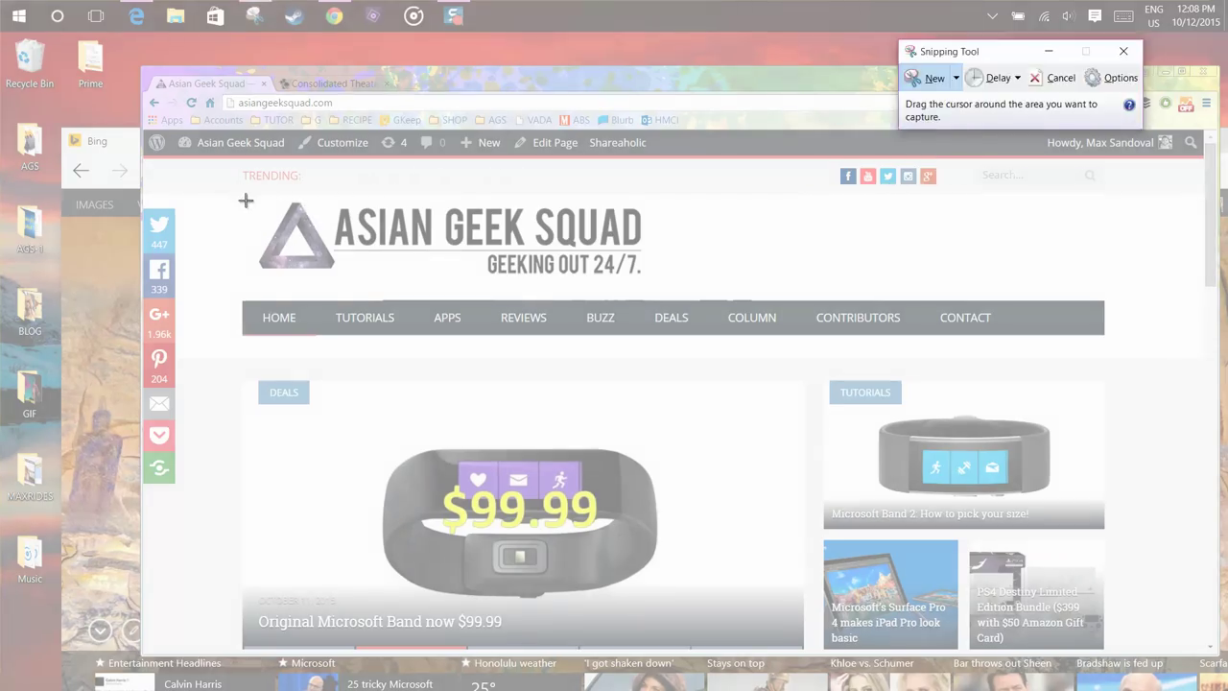
pyautogui.moveTo(239, 195); pyautogui.dragTo(679, 291)
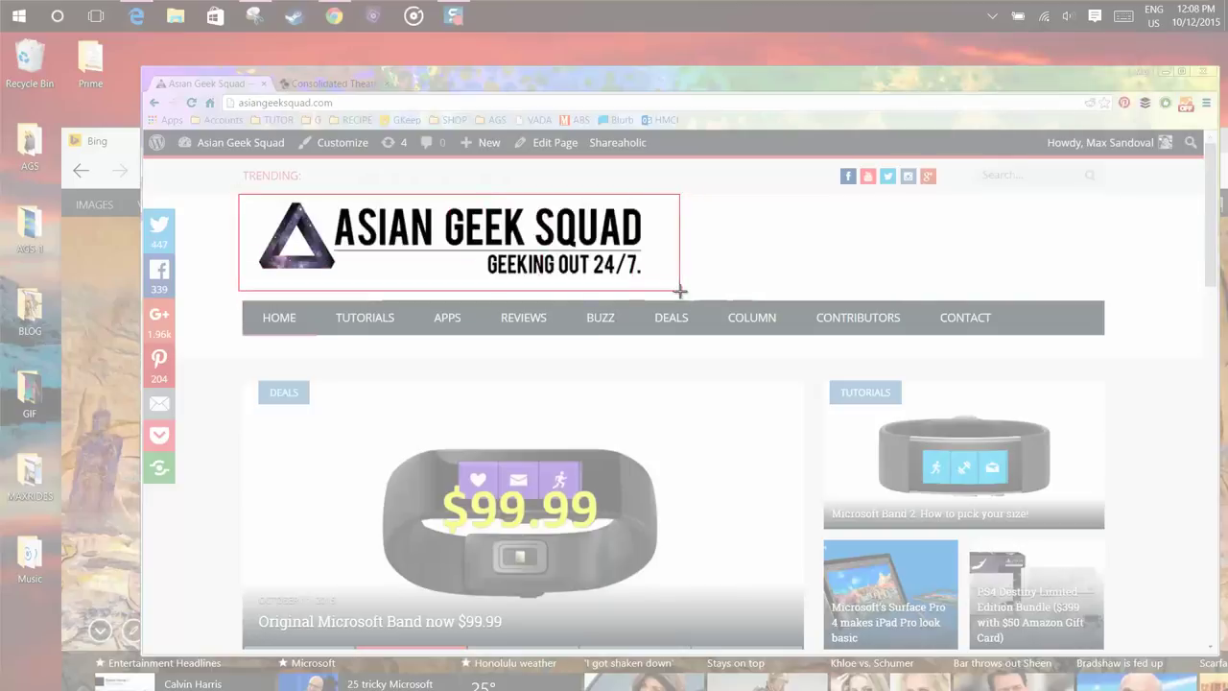
pyautogui.moveTo(680, 290); pyautogui.dragTo(680, 291)
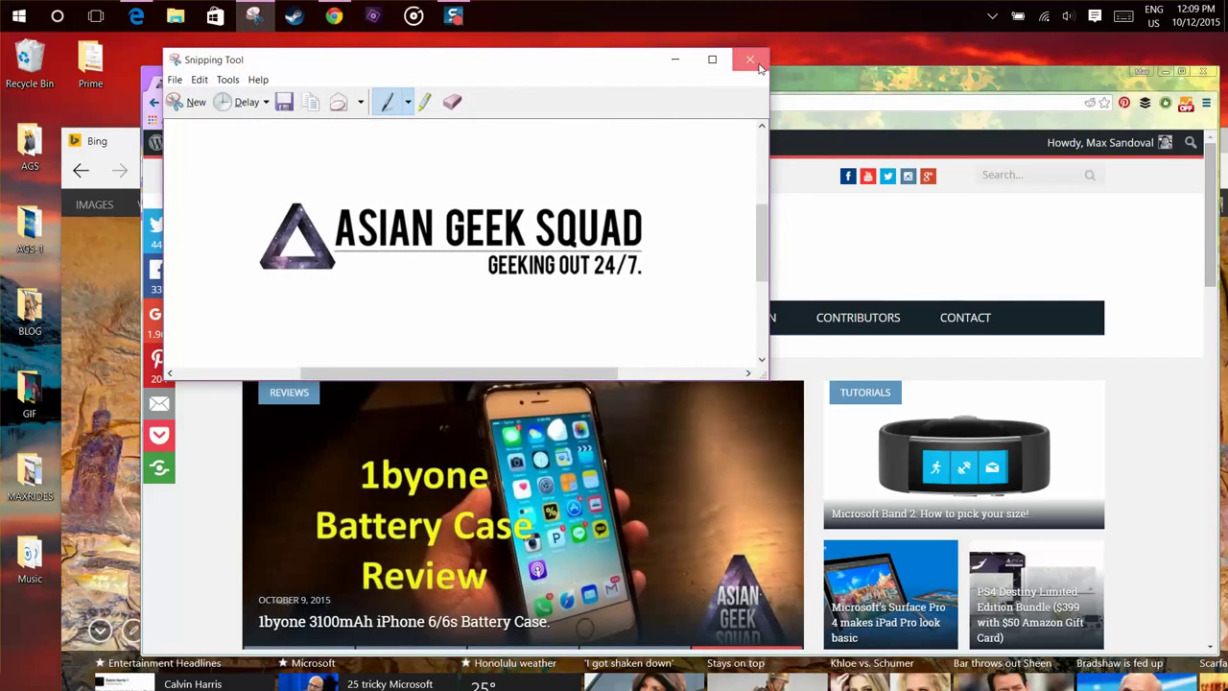
pyautogui.click(750, 60)
# Open the Grandma film page on Consolidated Theatres and rectangle-snip its listing.
pyautogui.click(350, 84)
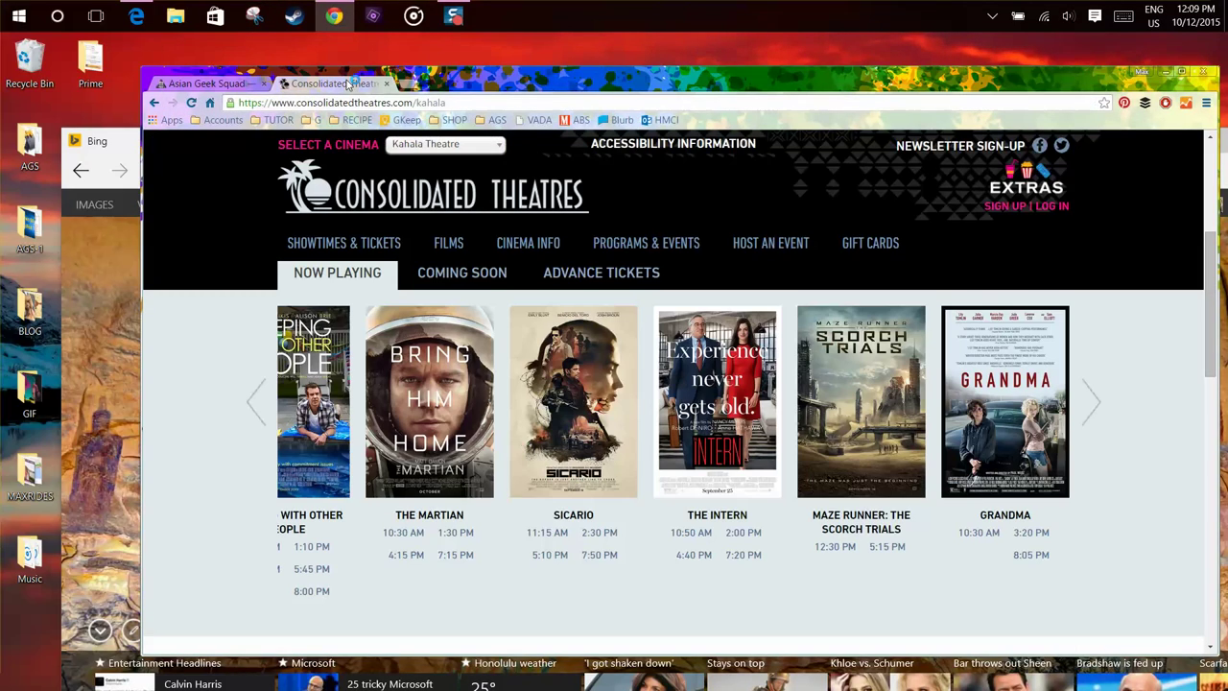
pyautogui.click(1003, 528)
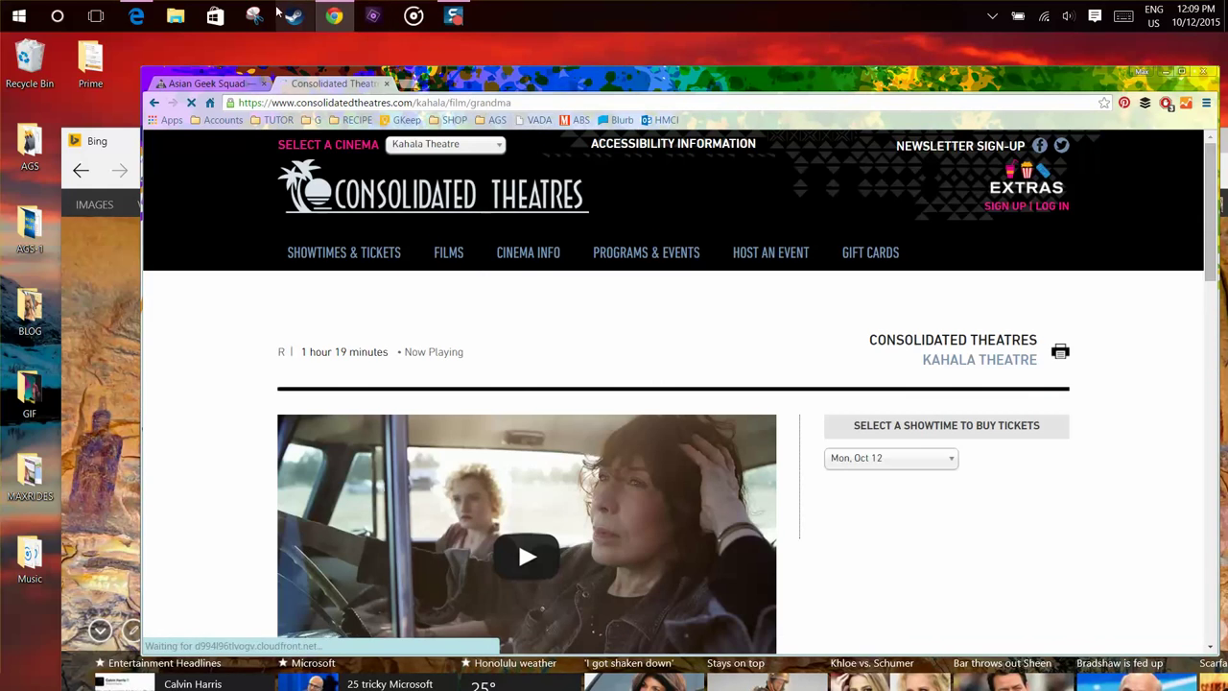
pyautogui.click(254, 16)
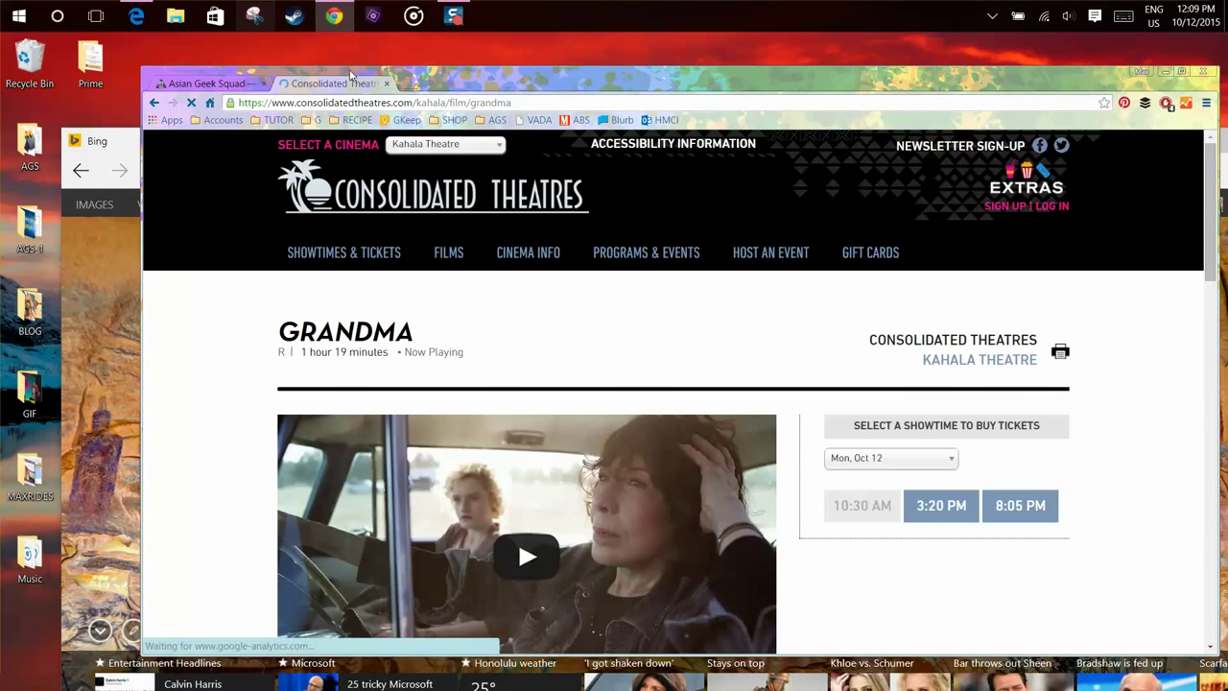
pyautogui.click(956, 77)
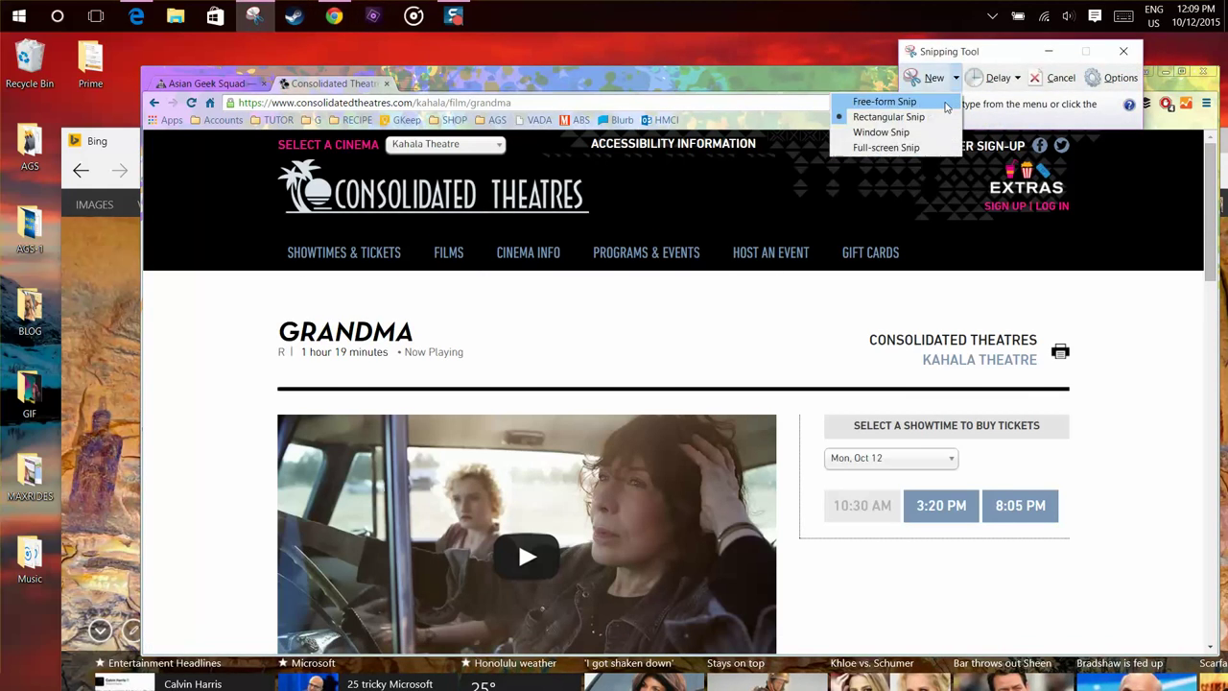
pyautogui.click(912, 117)
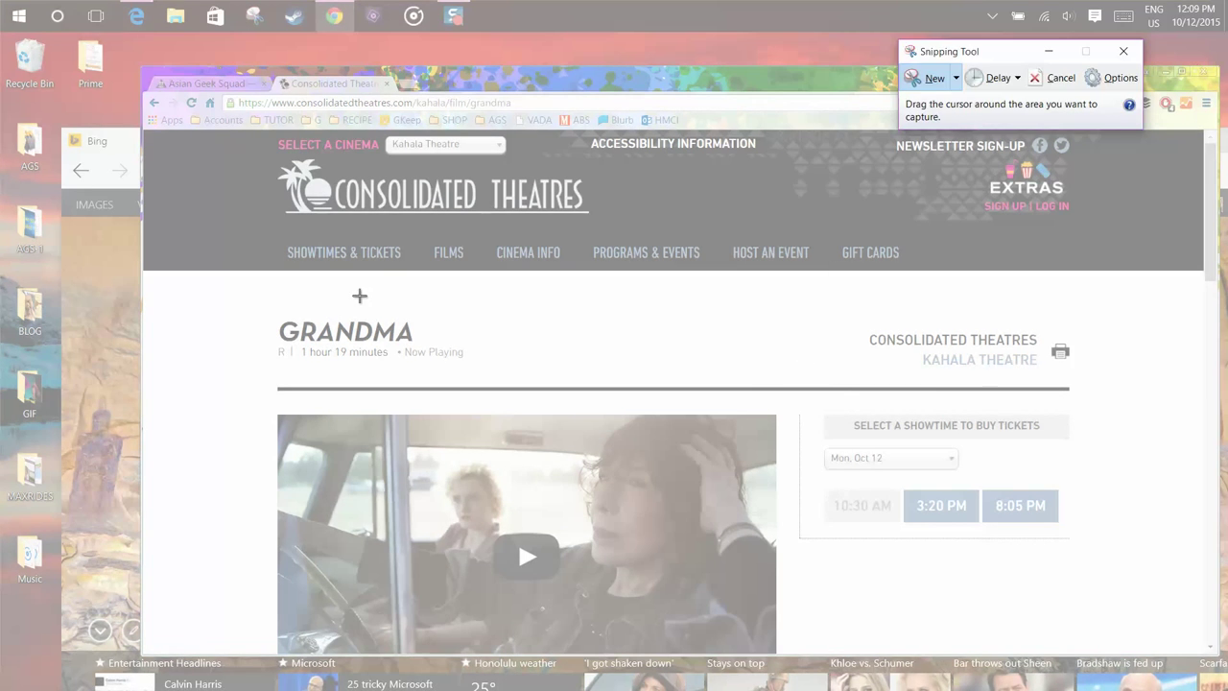
pyautogui.moveTo(244, 311); pyautogui.dragTo(1122, 566)
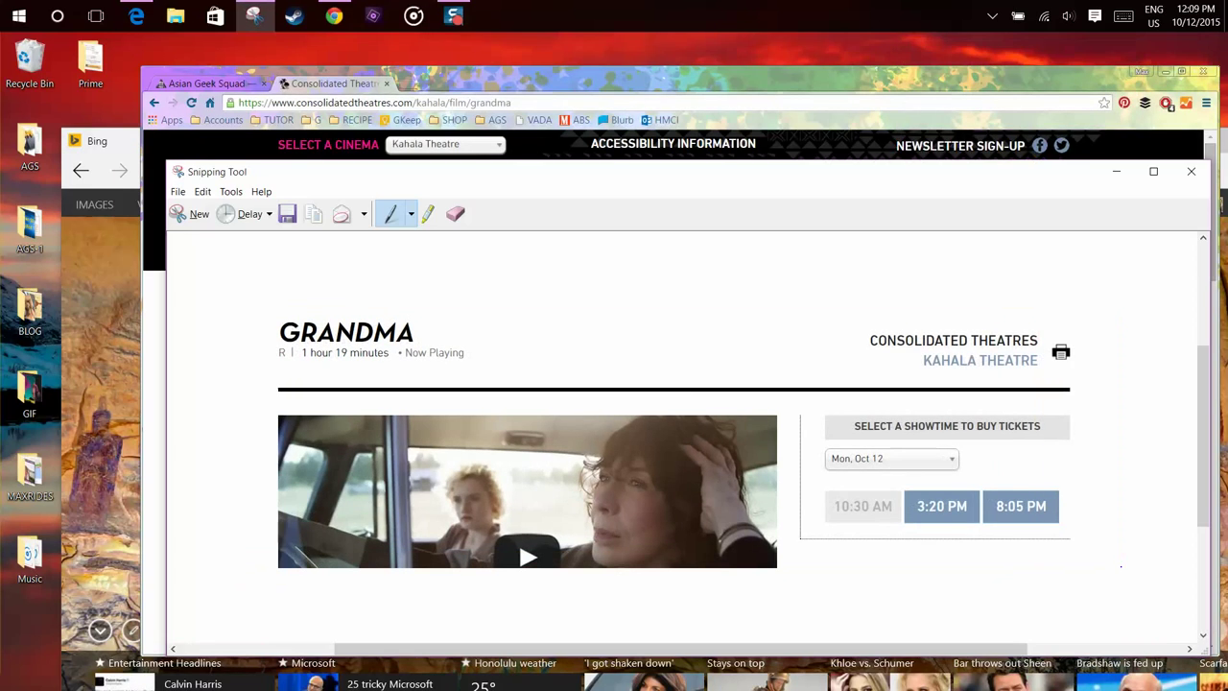
# Save the snip to the Desktop as PNG Capture1, keeping the existing Capture file.
pyautogui.click(286, 215)
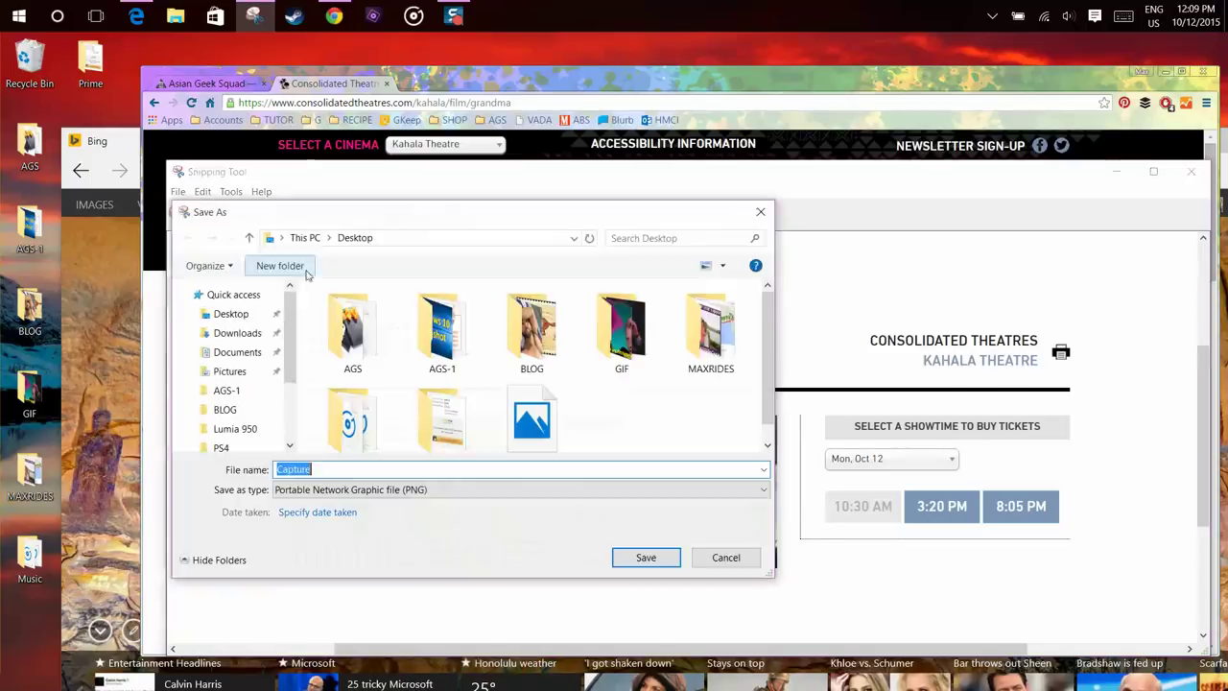
pyautogui.click(248, 317)
pyautogui.click(645, 558)
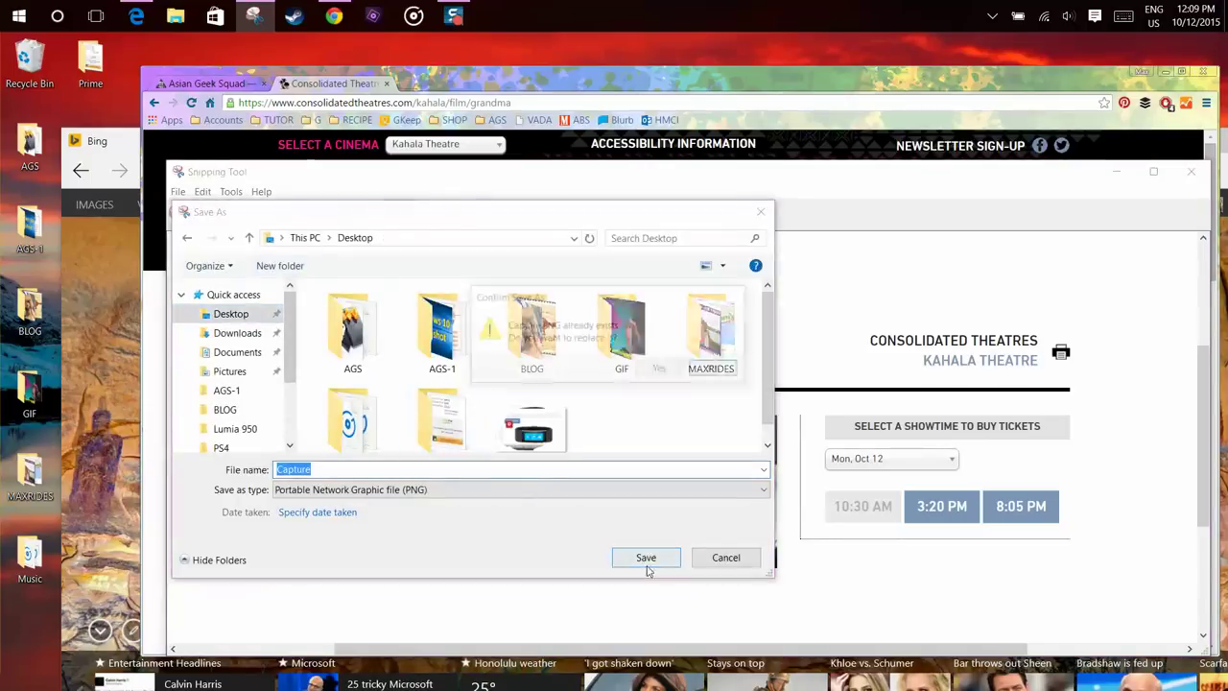
pyautogui.click(712, 368)
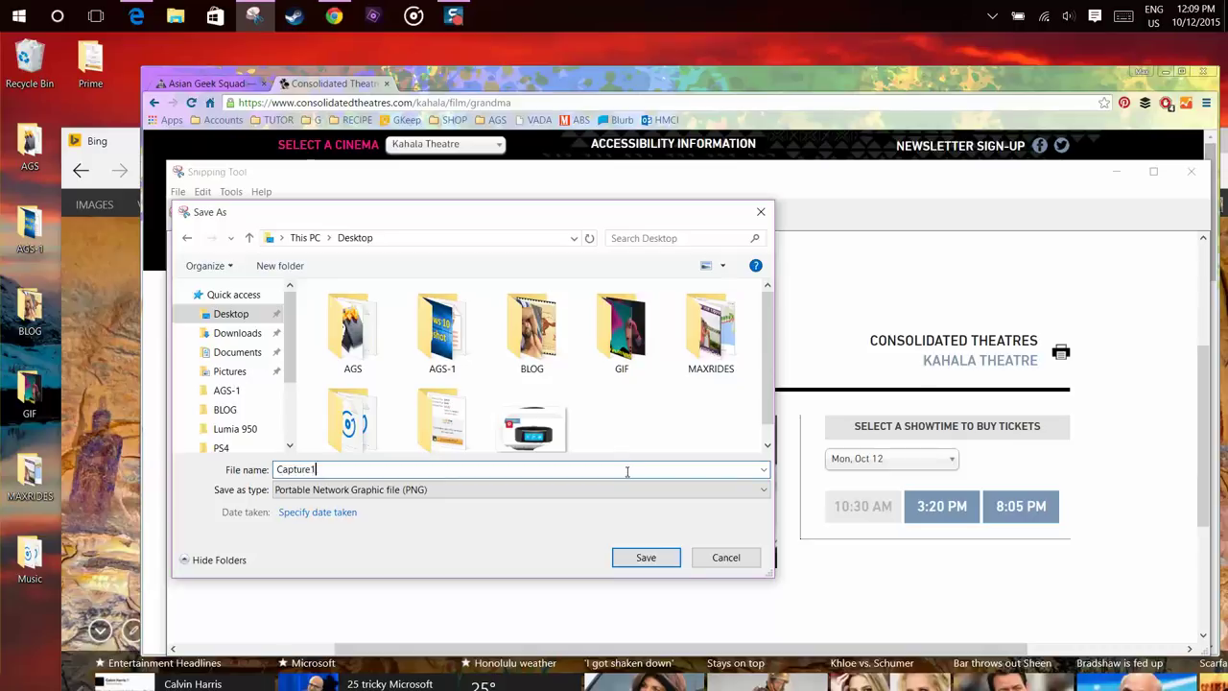
pyautogui.write('1')
pyautogui.click(662, 562)
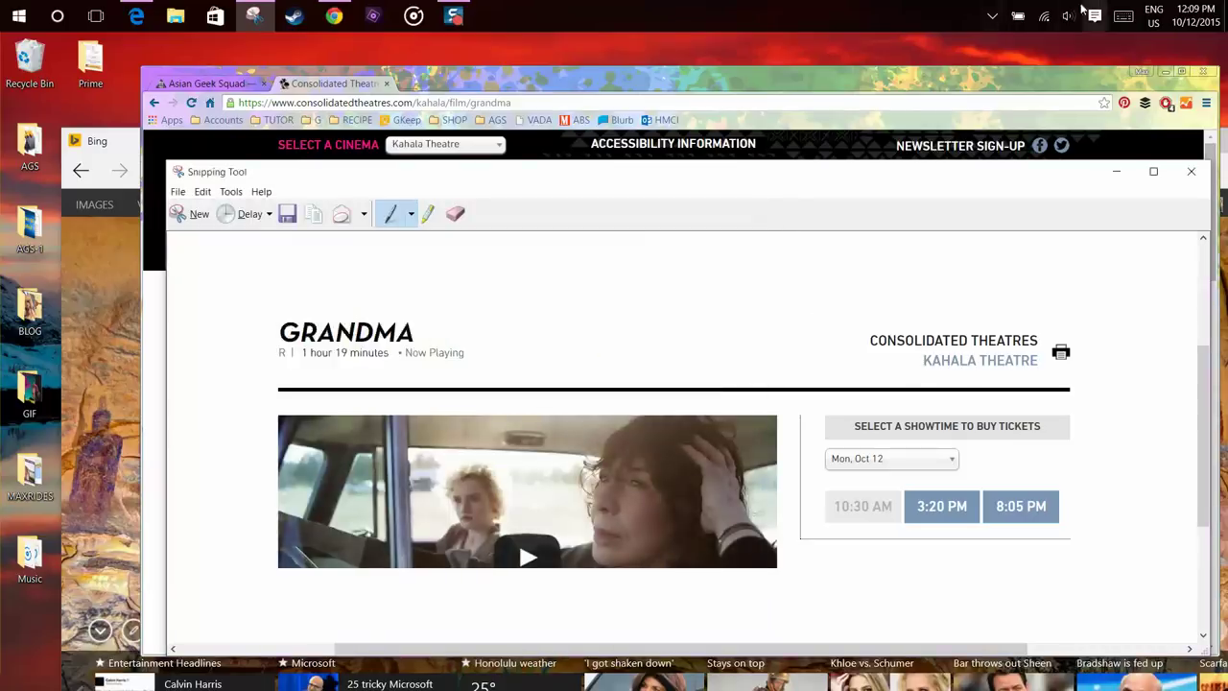
# Launch Google Hangouts from the tray and pop out the conversation with the contact.
pyautogui.click(992, 16)
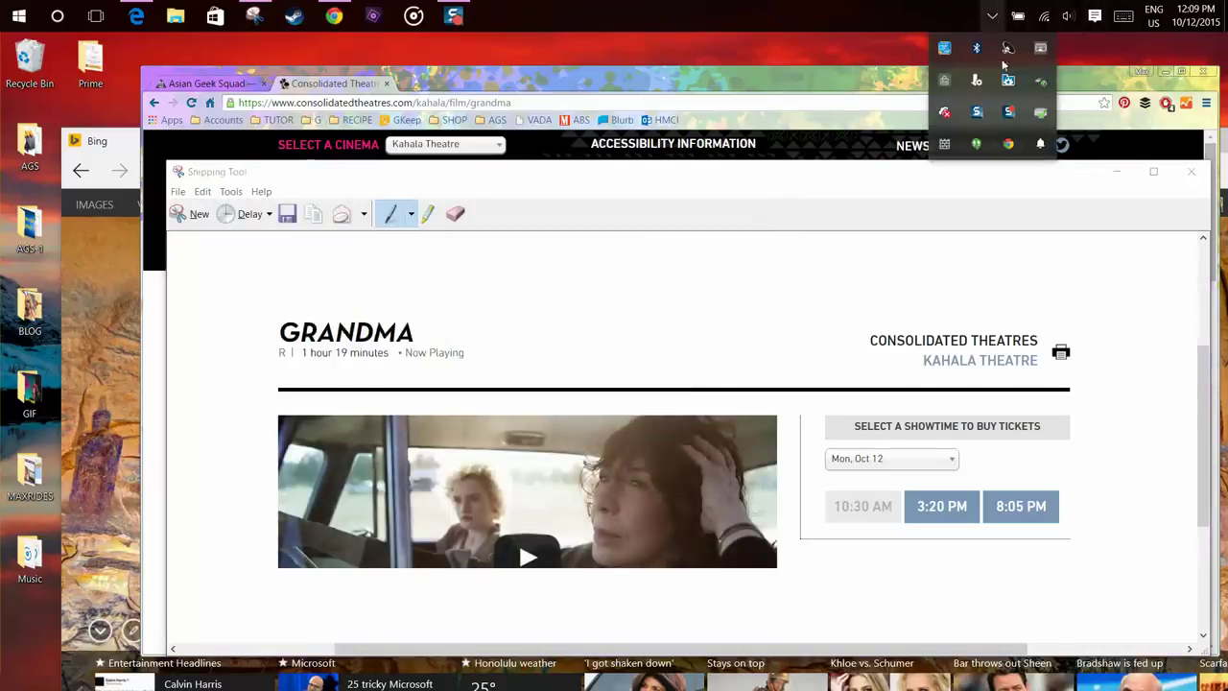
pyautogui.click(1040, 114)
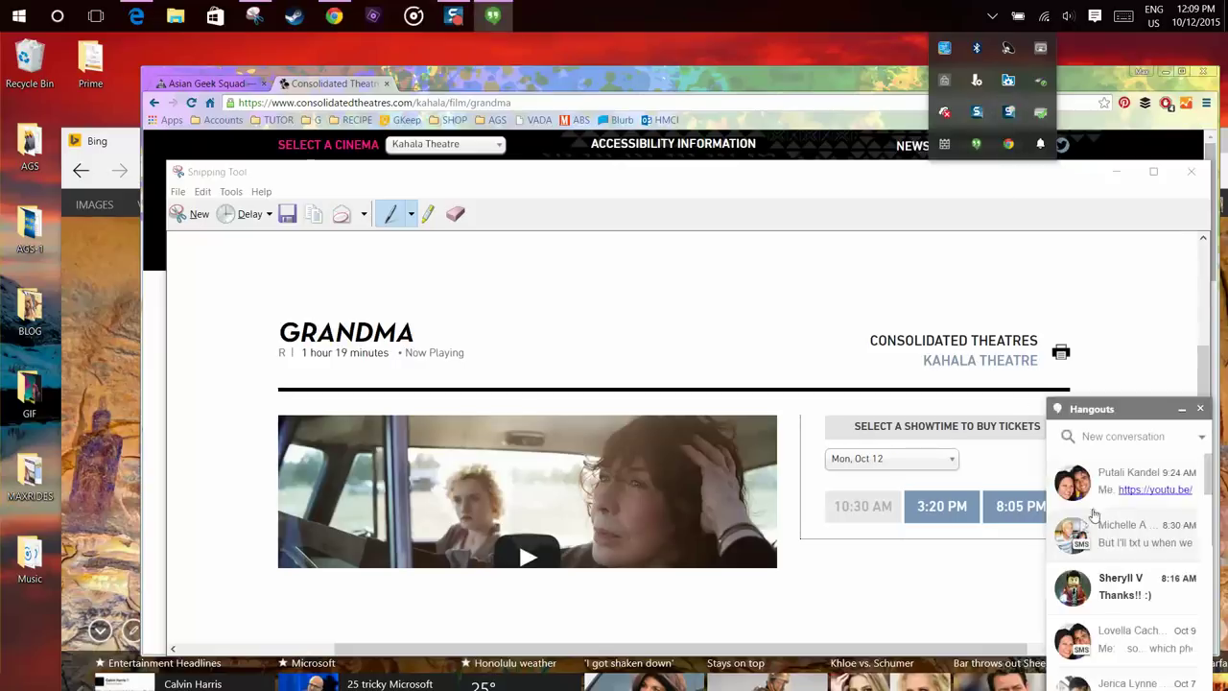
pyautogui.click(1090, 538)
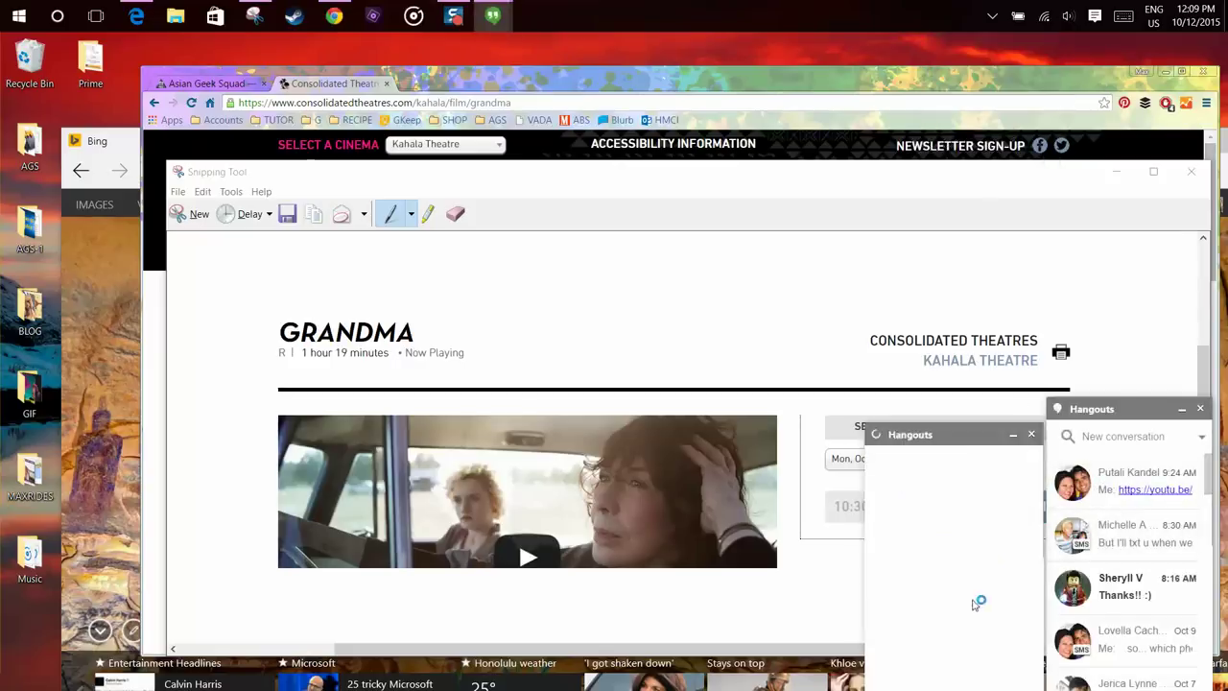
pyautogui.click(1021, 676)
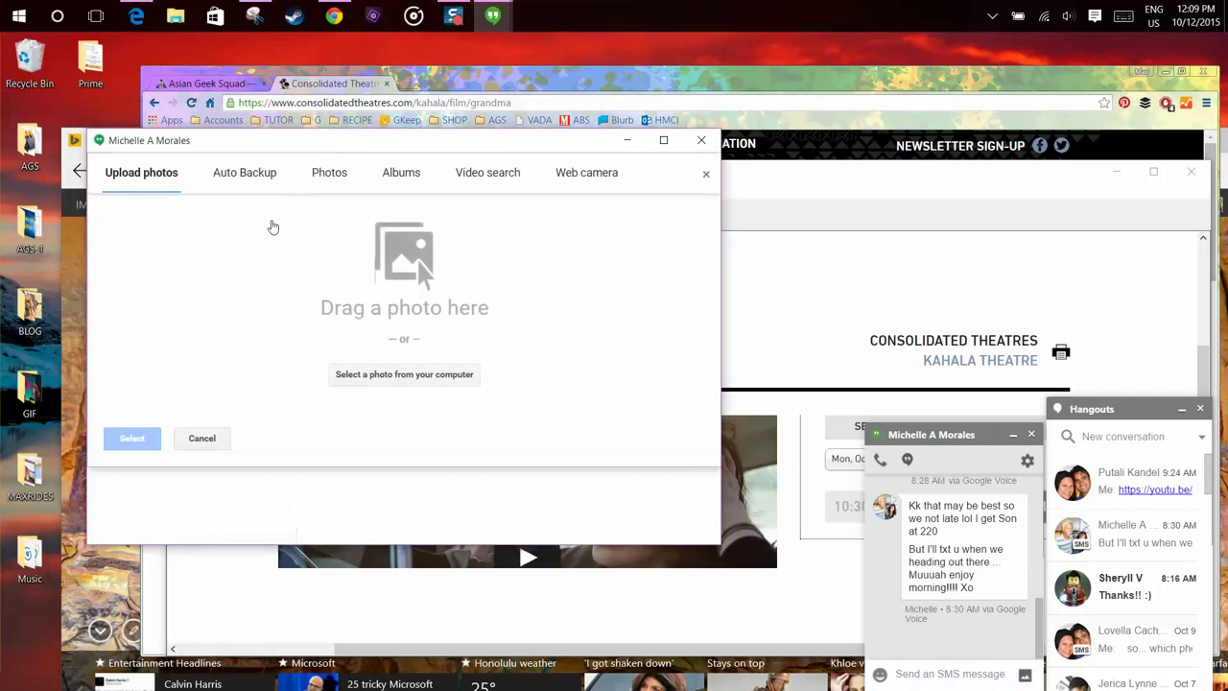
# Attach Capture1 from the Desktop and send it with the message '3:20! See you there!'.
pyautogui.click(405, 374)
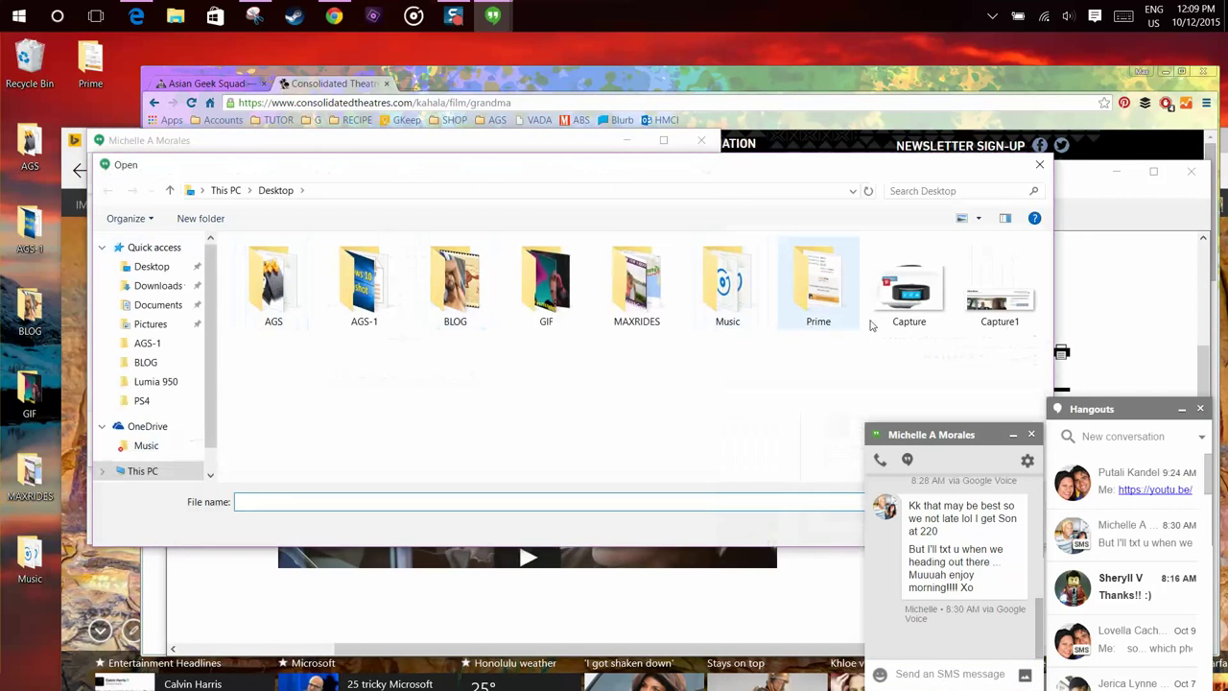
pyautogui.doubleClick(1003, 278)
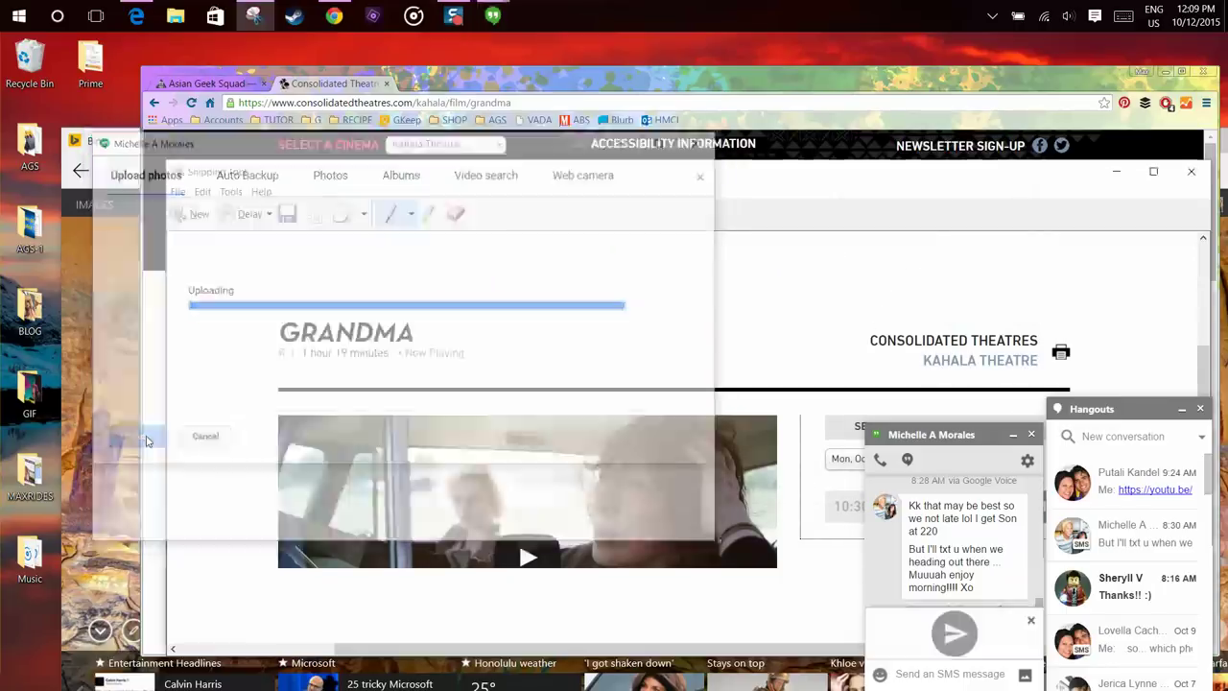
pyautogui.click(914, 671)
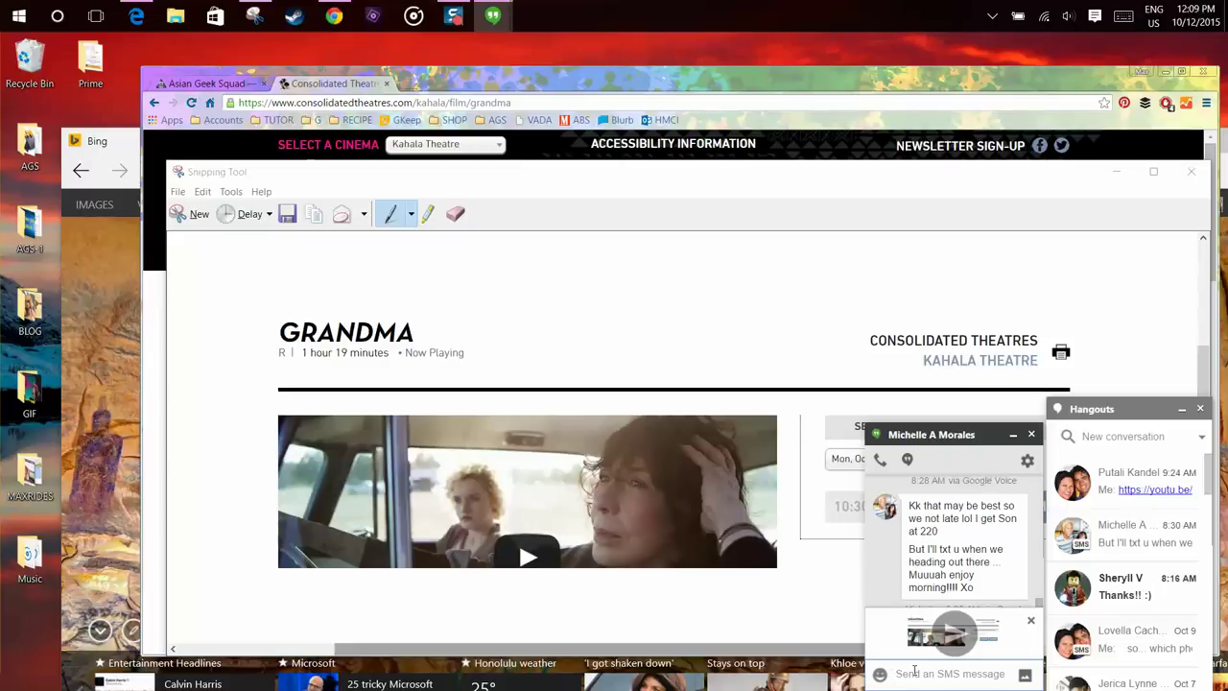
pyautogui.write('3:20 See you there!')
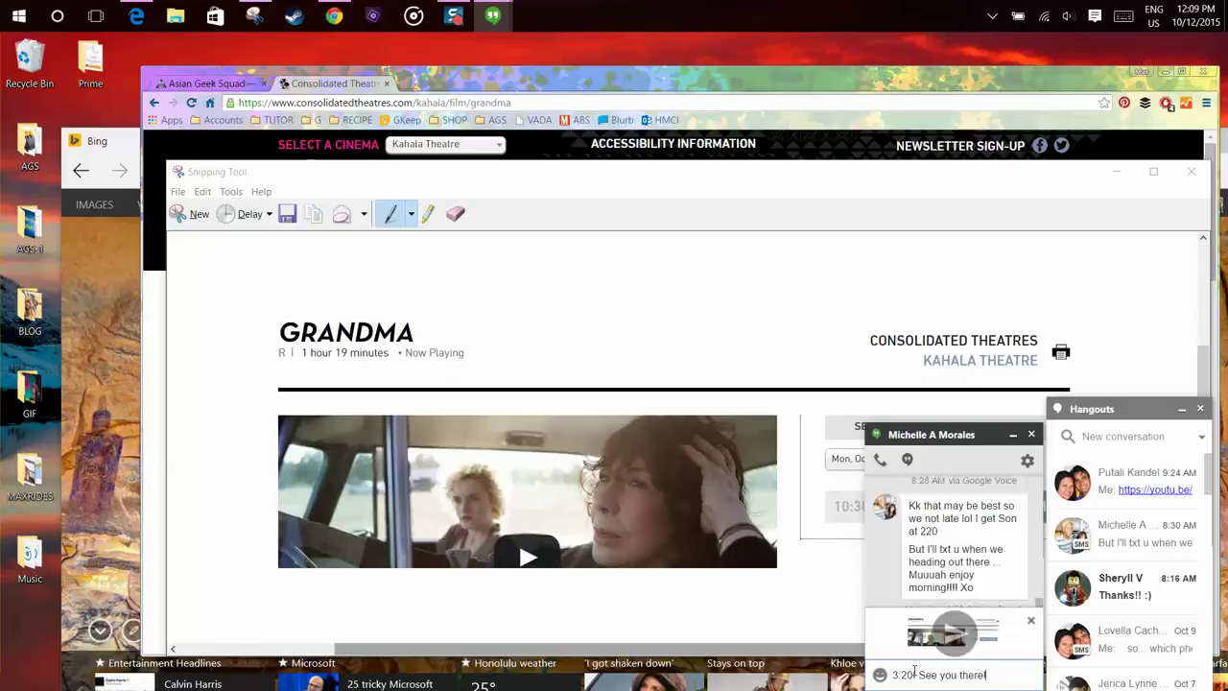
pyautogui.press('Return')
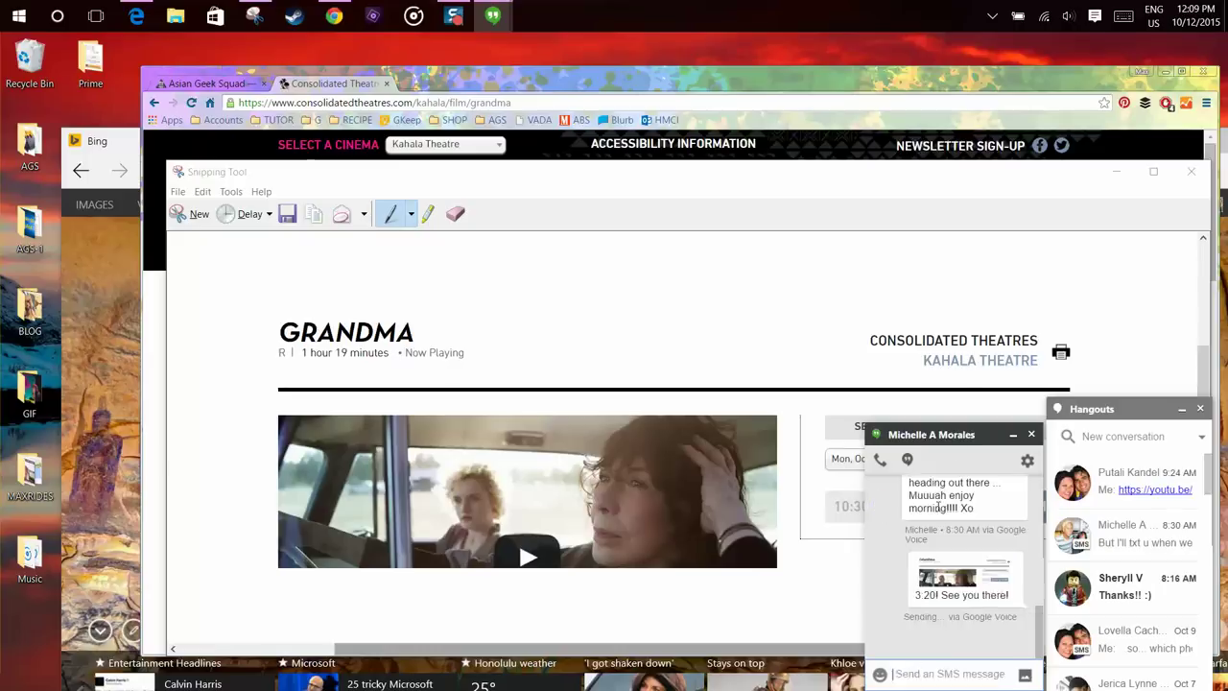
# Close both Hangouts windows, the Consolidated Theatres tab and the old snip.
pyautogui.click(1203, 410)
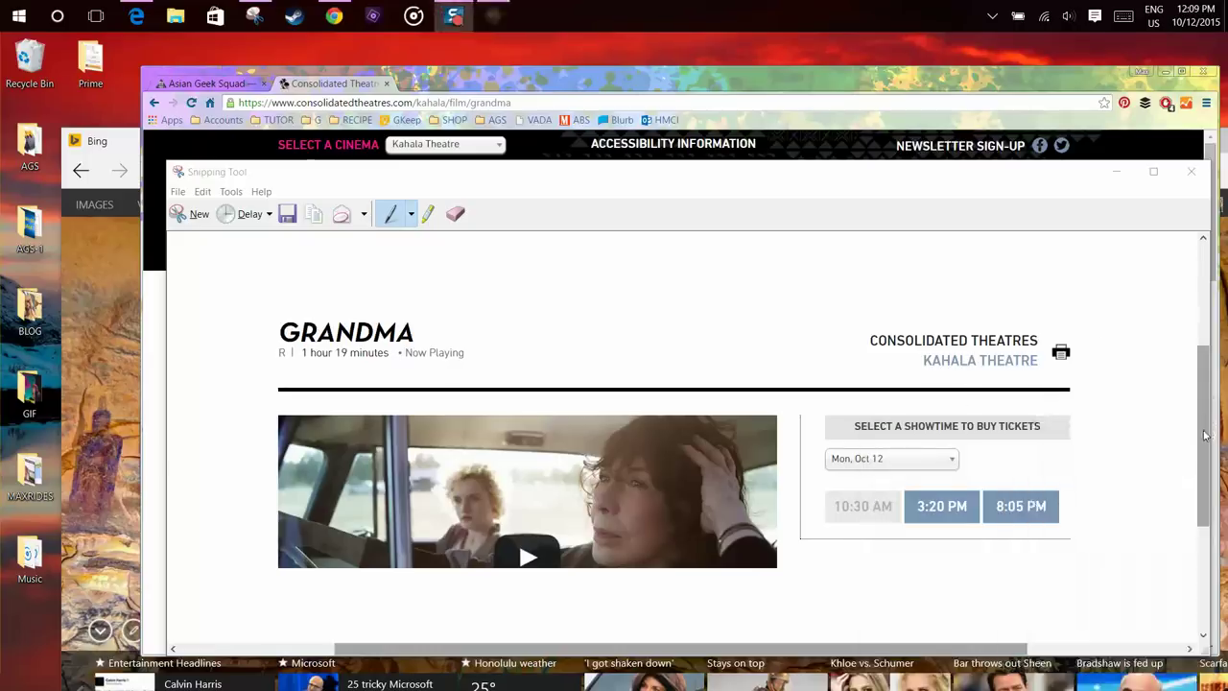
pyautogui.click(1201, 434)
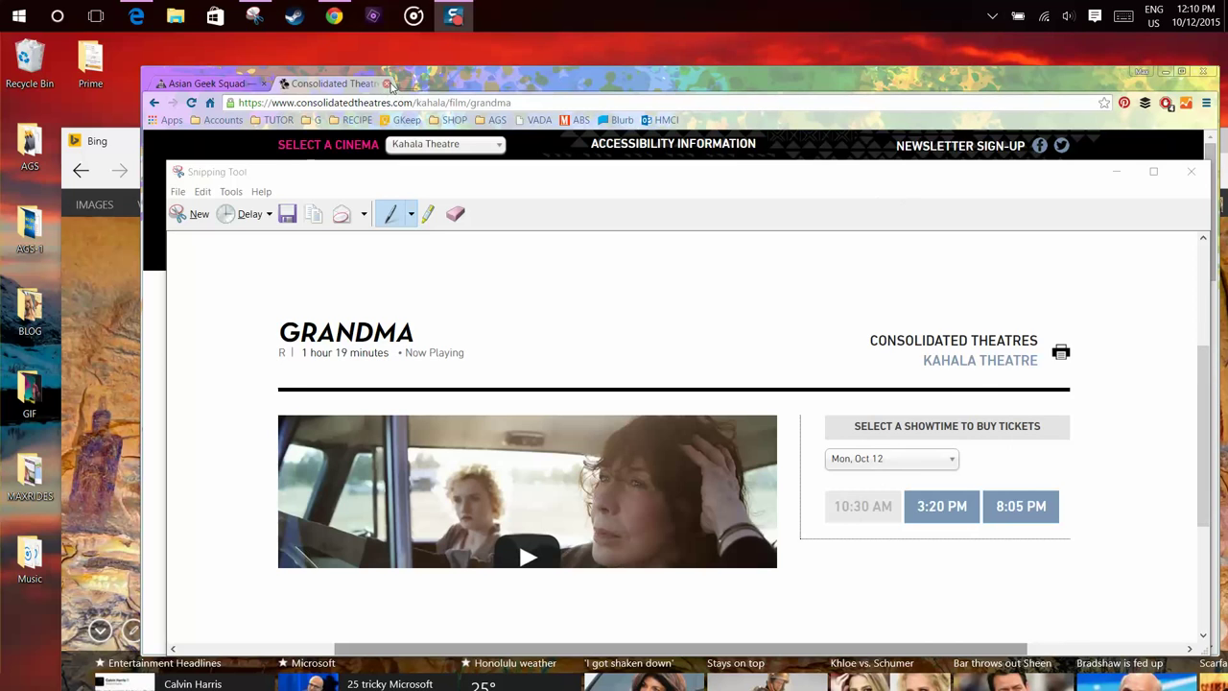
pyautogui.click(388, 84)
pyautogui.click(254, 15)
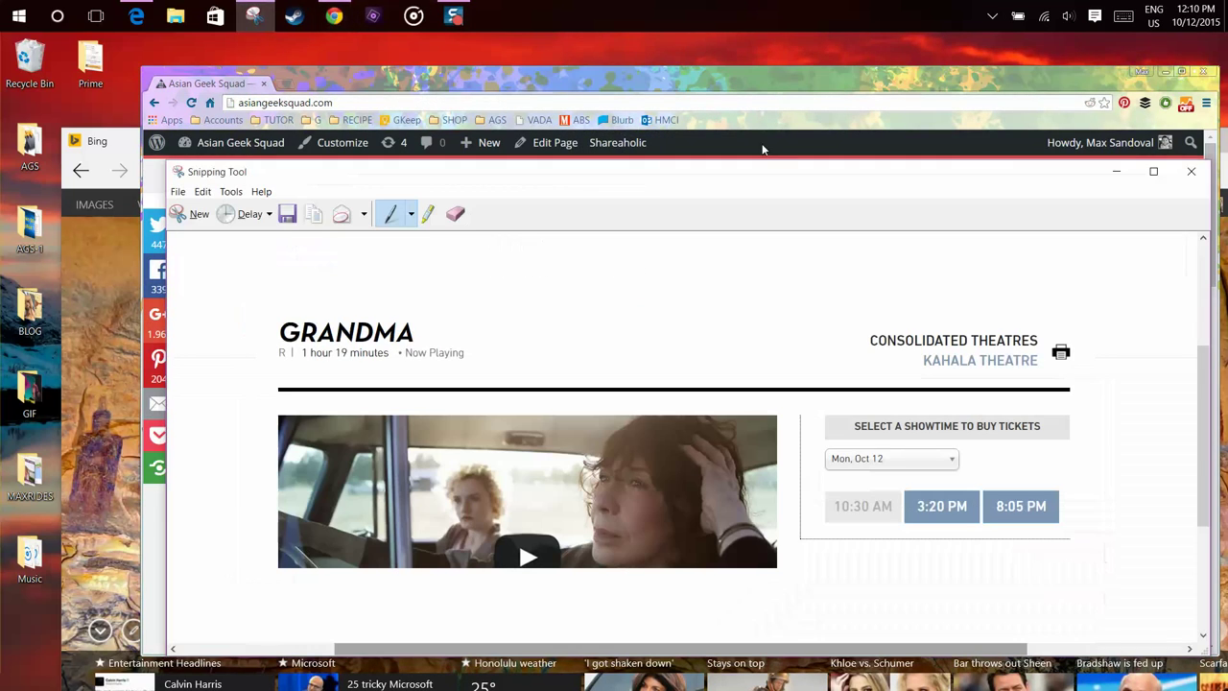
pyautogui.click(1191, 170)
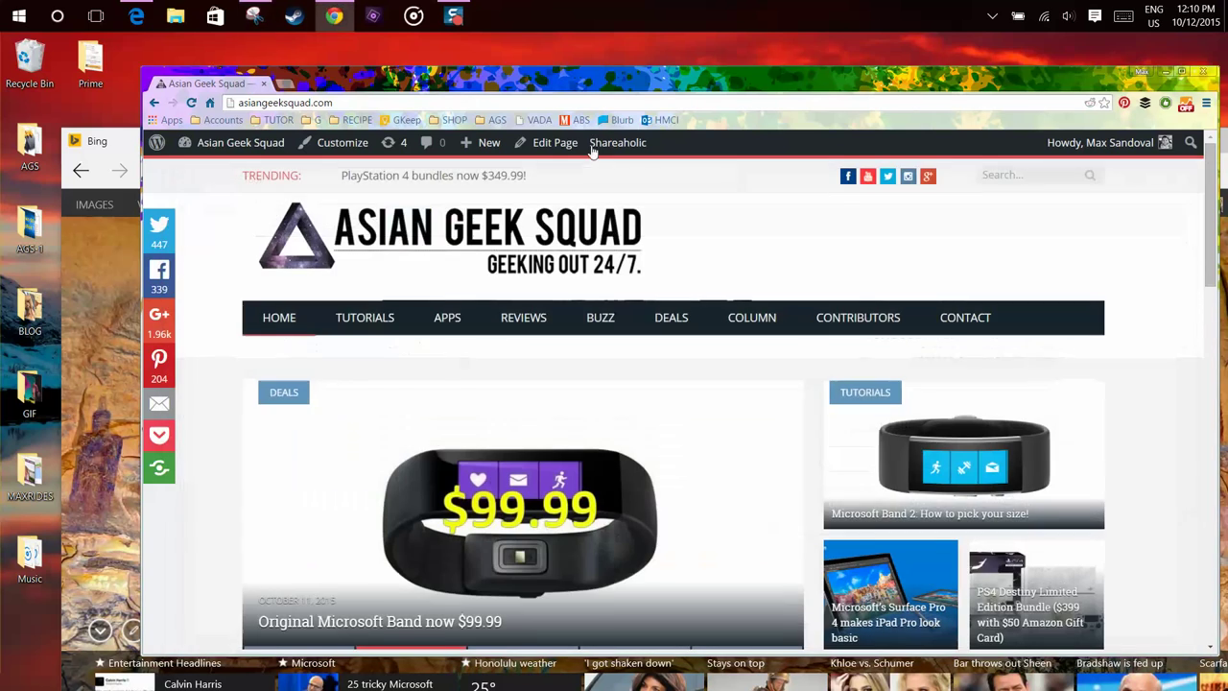
# Take a window snip of the Chrome window showing the Asian Geek Squad page.
pyautogui.click(254, 15)
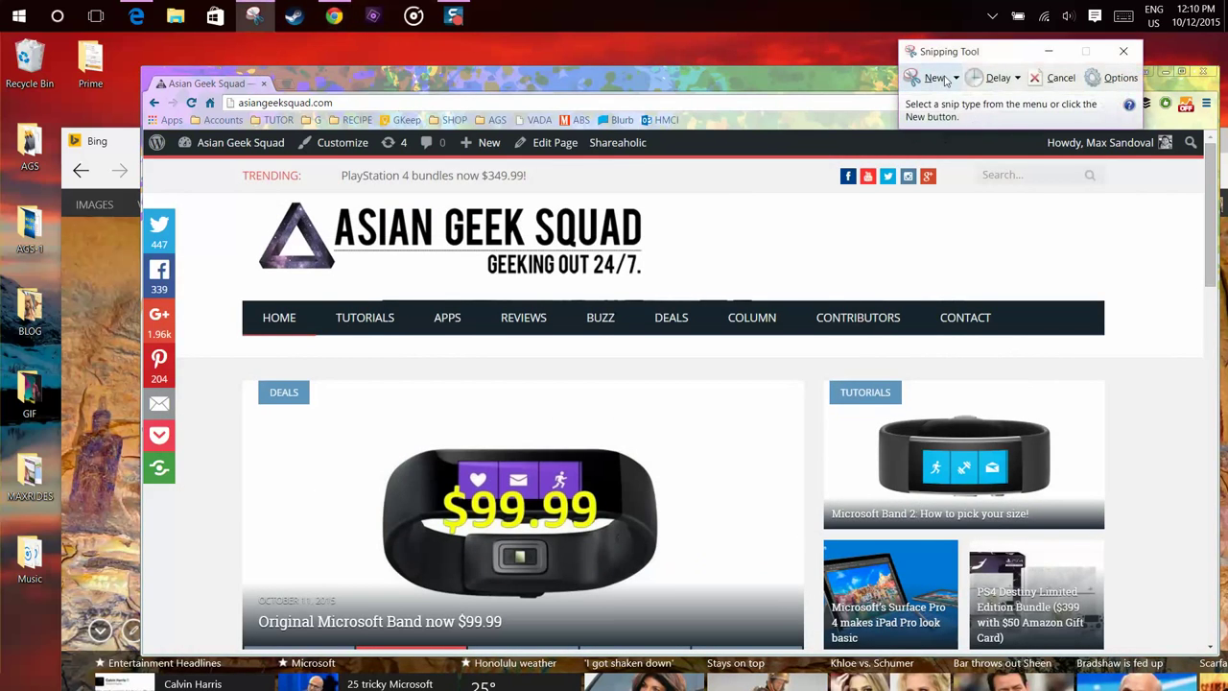
pyautogui.click(956, 79)
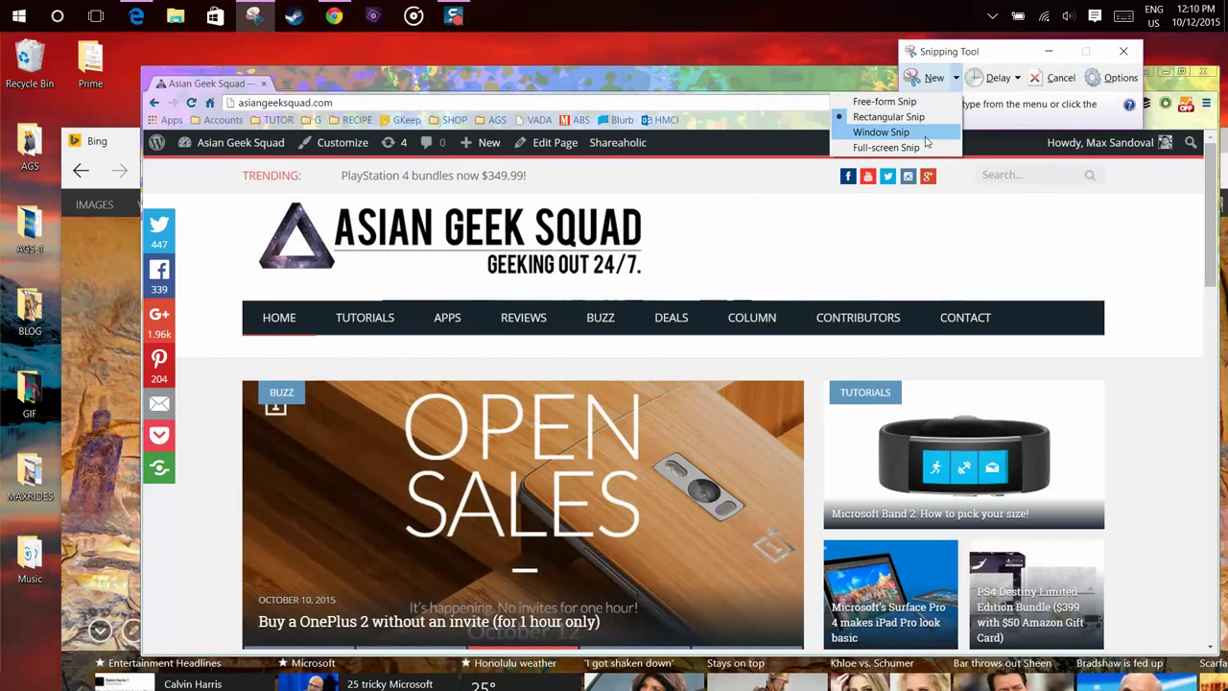
pyautogui.click(927, 136)
pyautogui.click(110, 257)
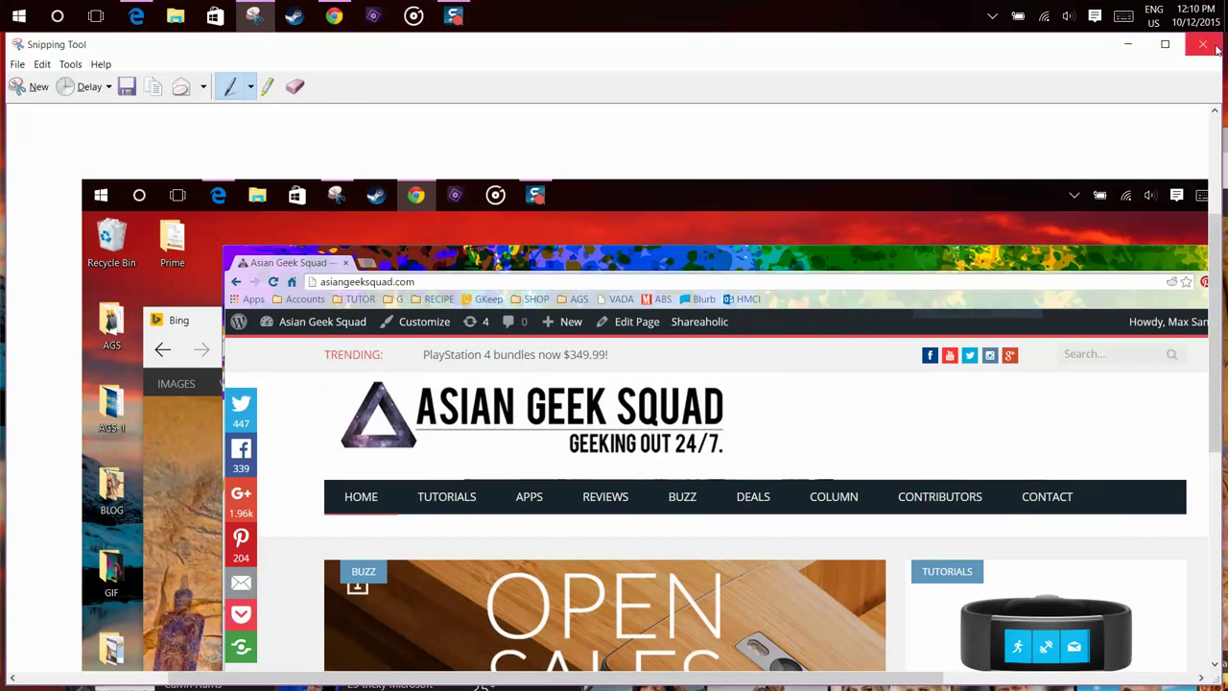
pyautogui.scroll(-5, 653, 383)
pyautogui.scroll(-2, 653, 384)
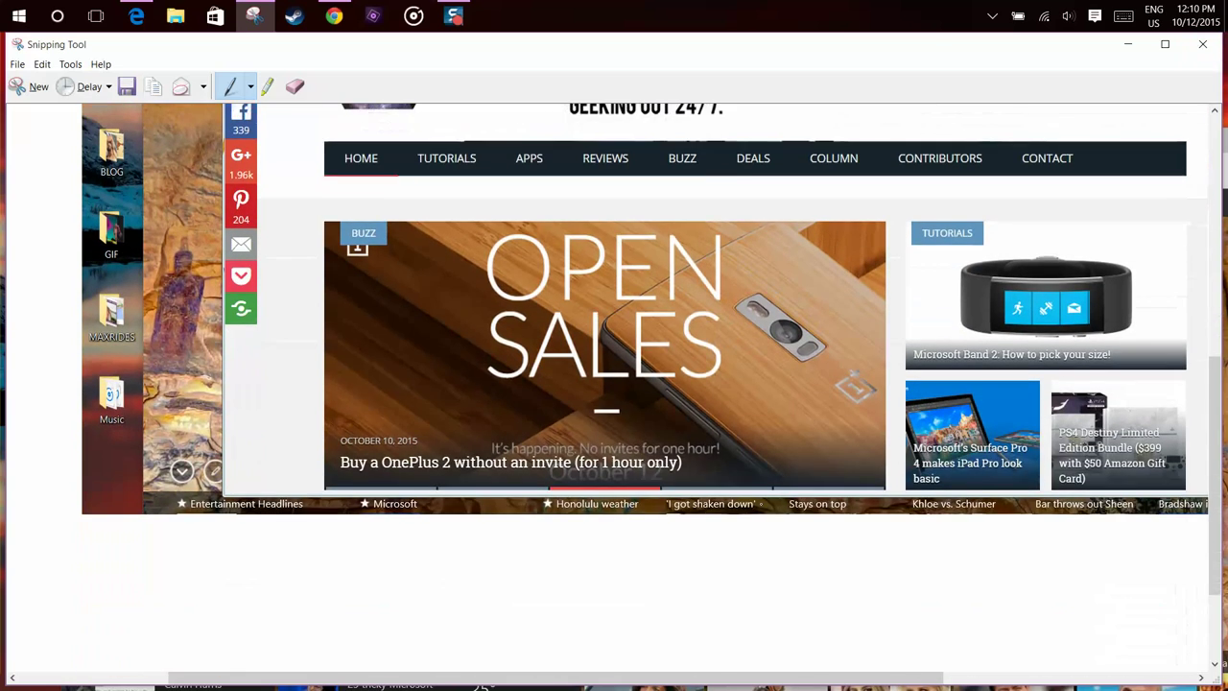
pyautogui.scroll(5, 653, 384)
pyautogui.scroll(-1, 653, 389)
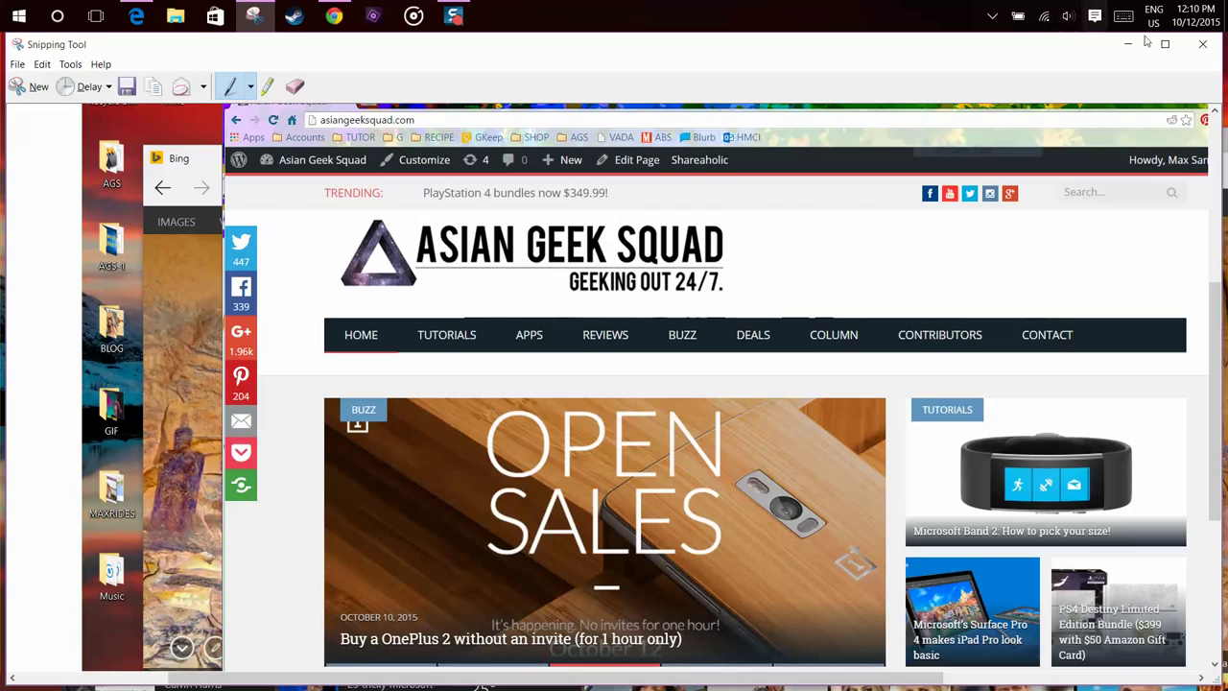
# Close the snip editor and bring the Bing browser window to the front.
pyautogui.click(1202, 44)
pyautogui.click(97, 260)
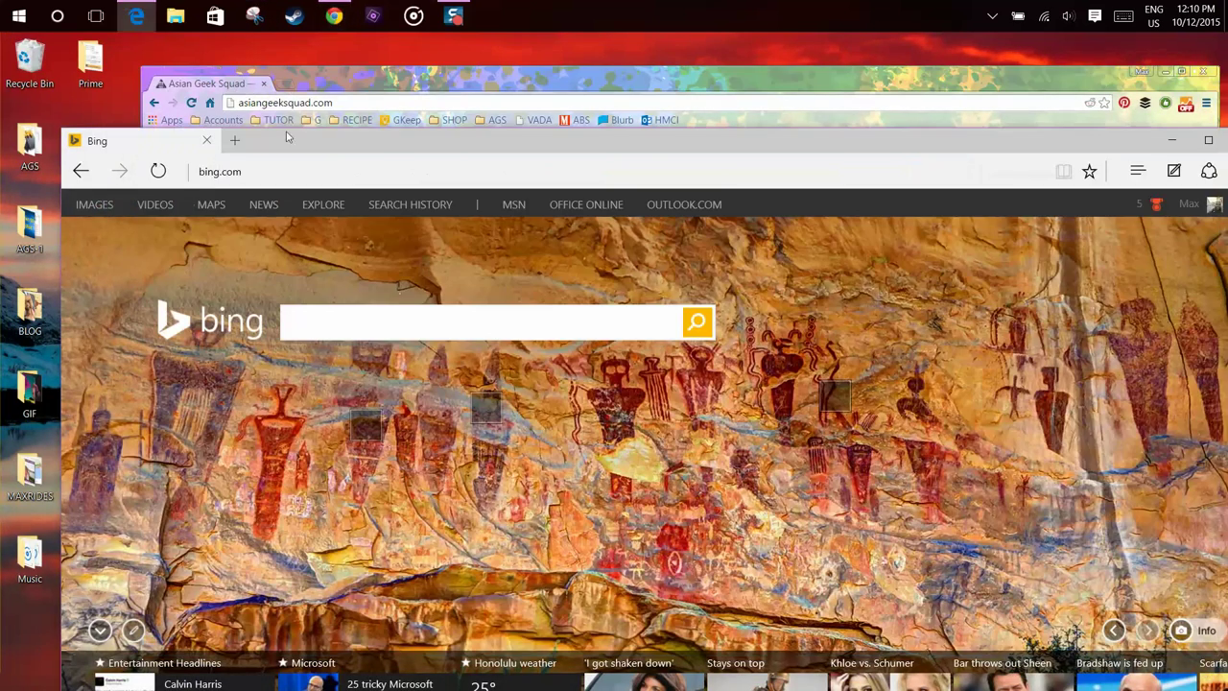
pyautogui.click(375, 86)
pyautogui.hotkey('alt', 'Tab')
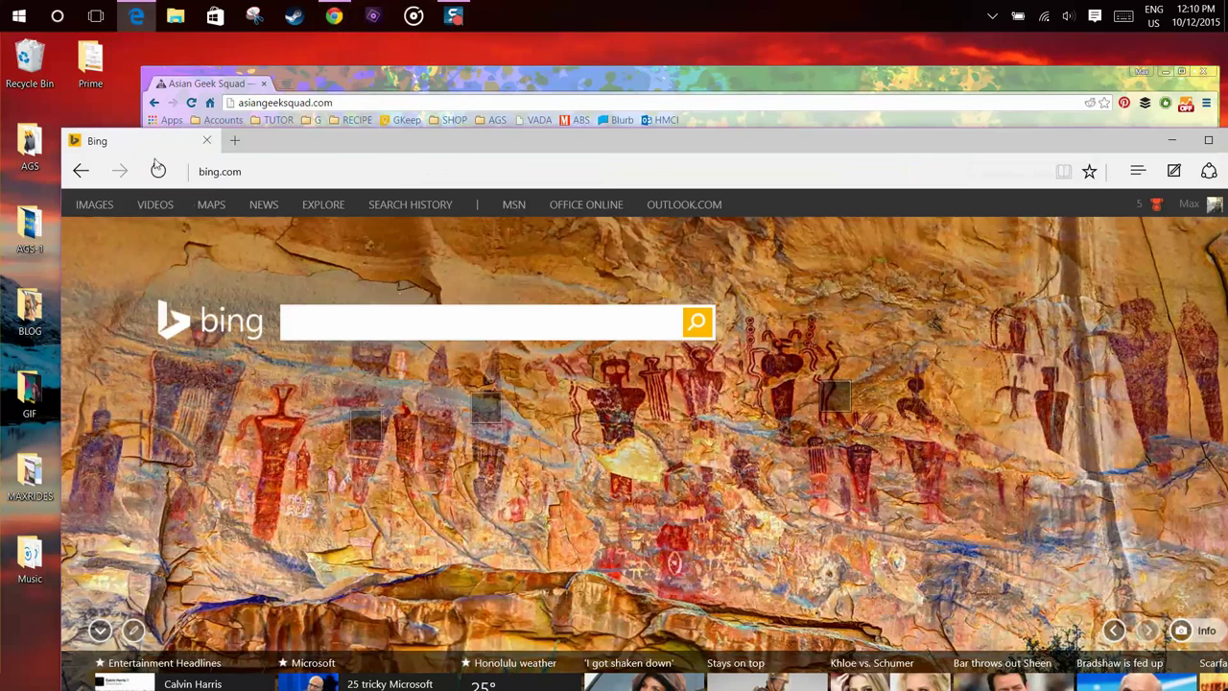
# Take a window snip of the Bing browser window, then close the editor.
pyautogui.click(253, 15)
pyautogui.click(956, 78)
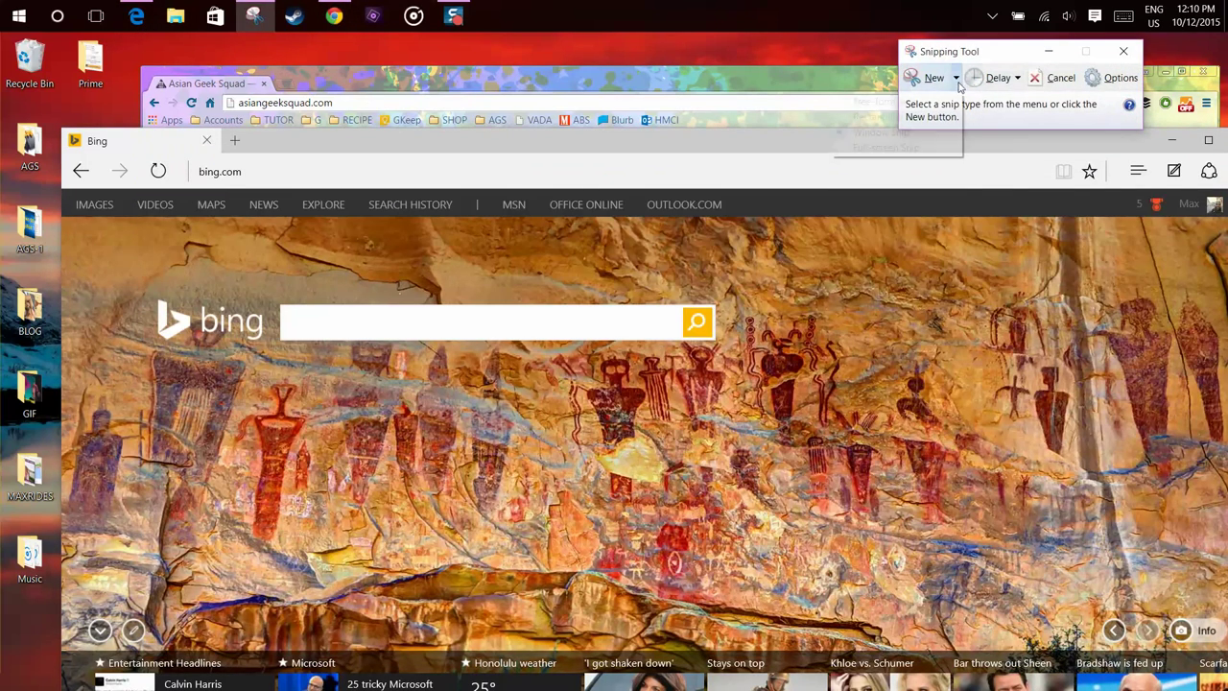
pyautogui.click(928, 135)
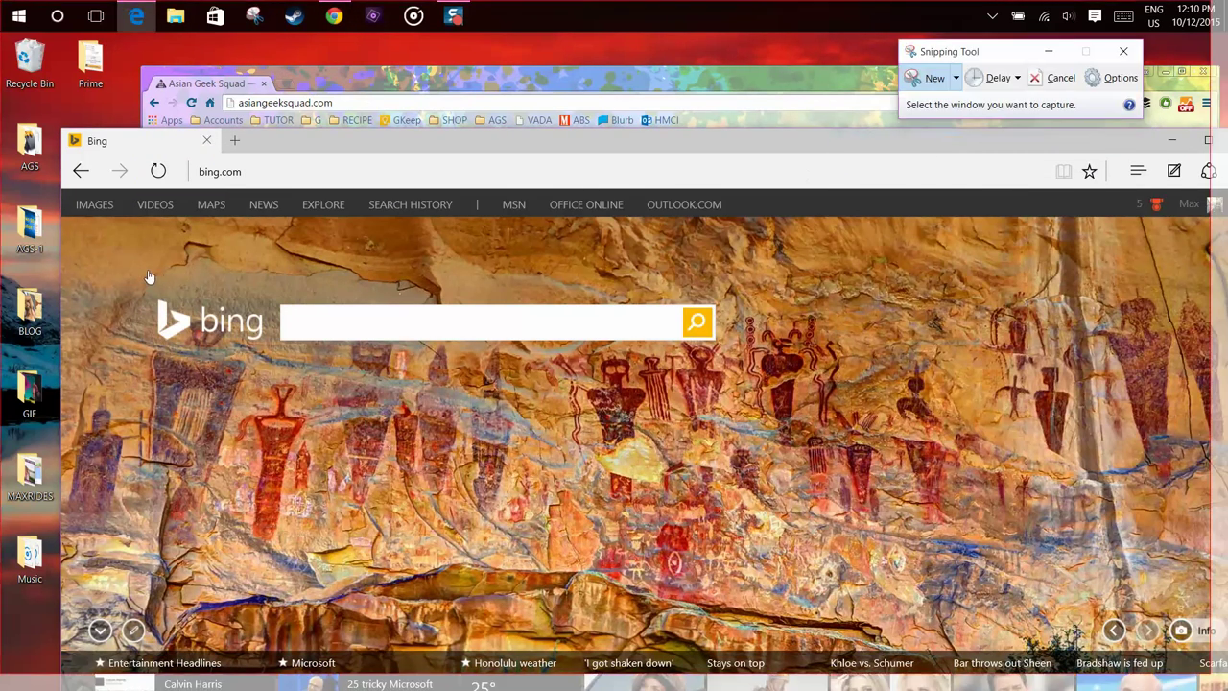
pyautogui.click(449, 91)
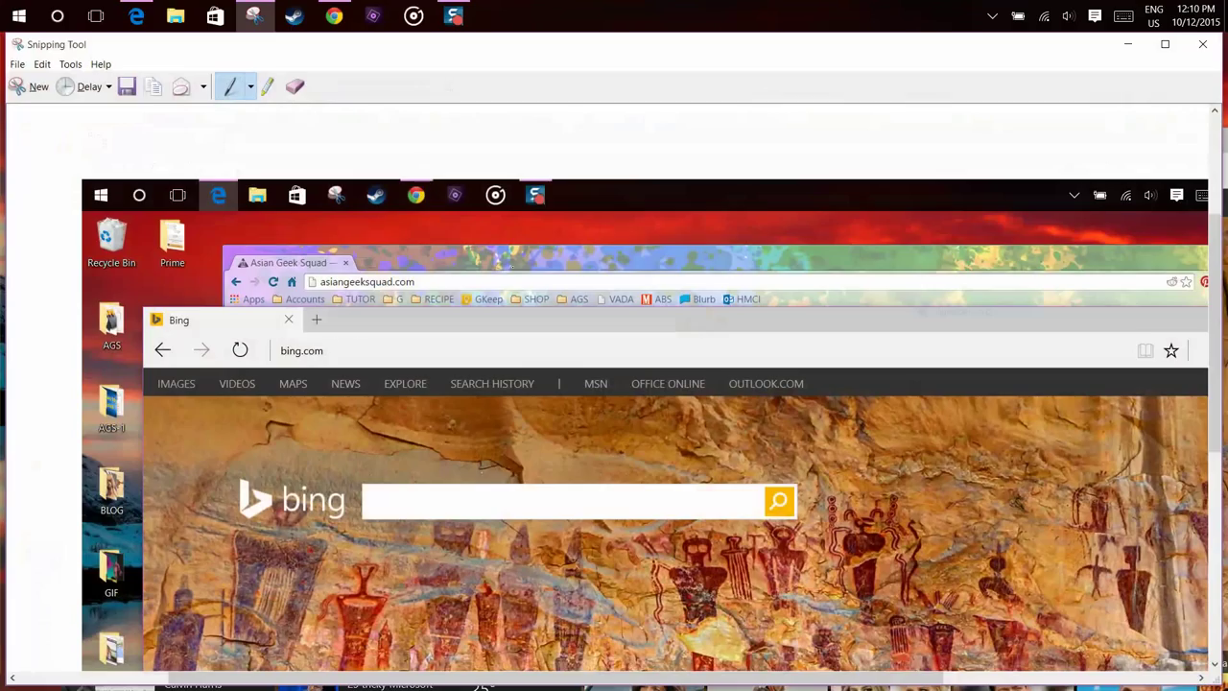
pyautogui.scroll(-2, 653, 403)
pyautogui.scroll(3, 652, 403)
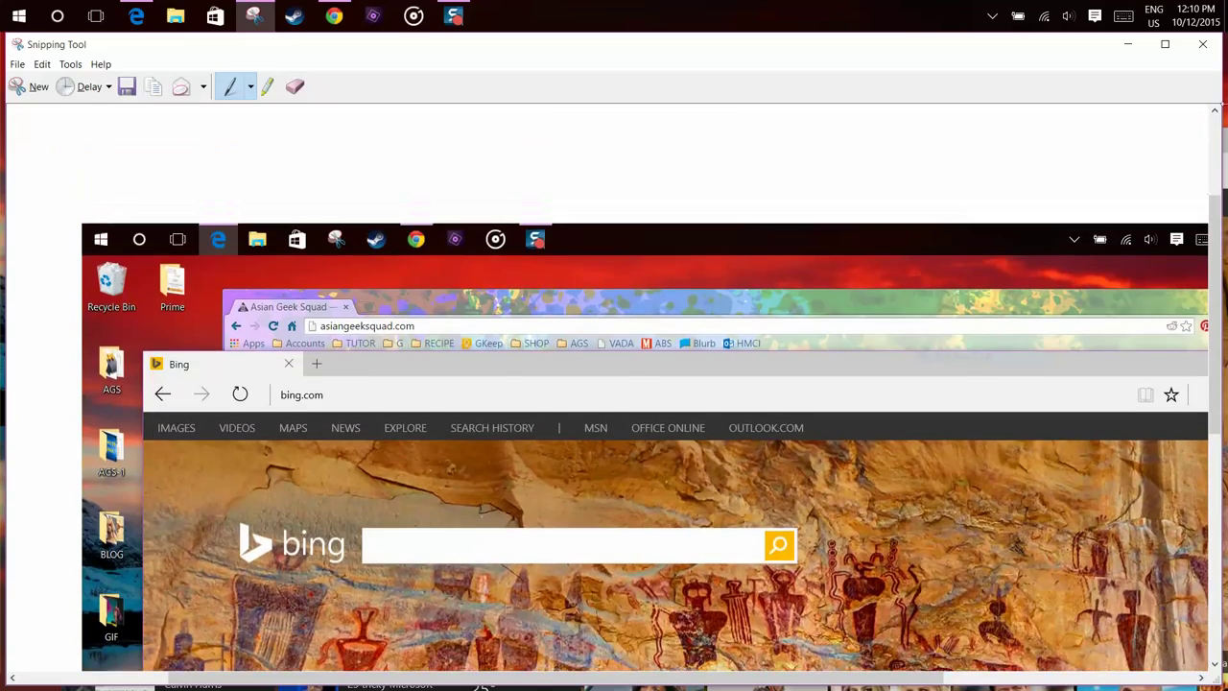
pyautogui.click(1203, 54)
pyautogui.moveTo(358, 88); pyautogui.dragTo(309, 78)
# Take a rectangular snip of most of the page, then discard it.
pyautogui.click(253, 16)
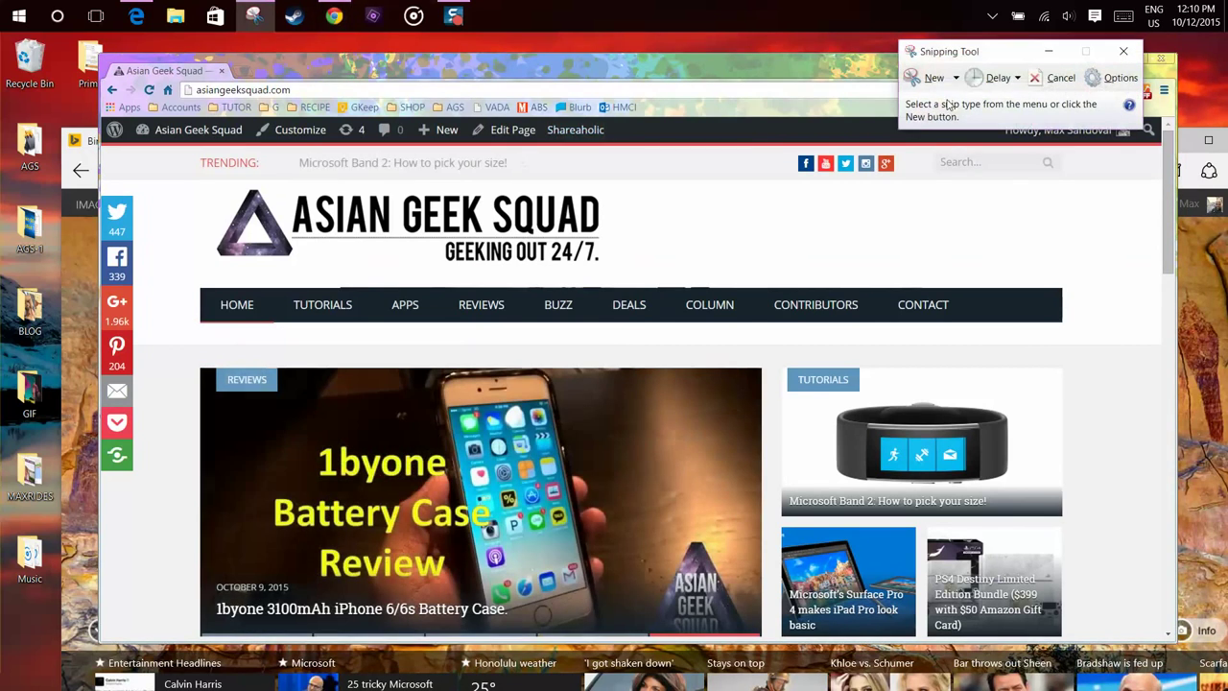
pyautogui.click(955, 78)
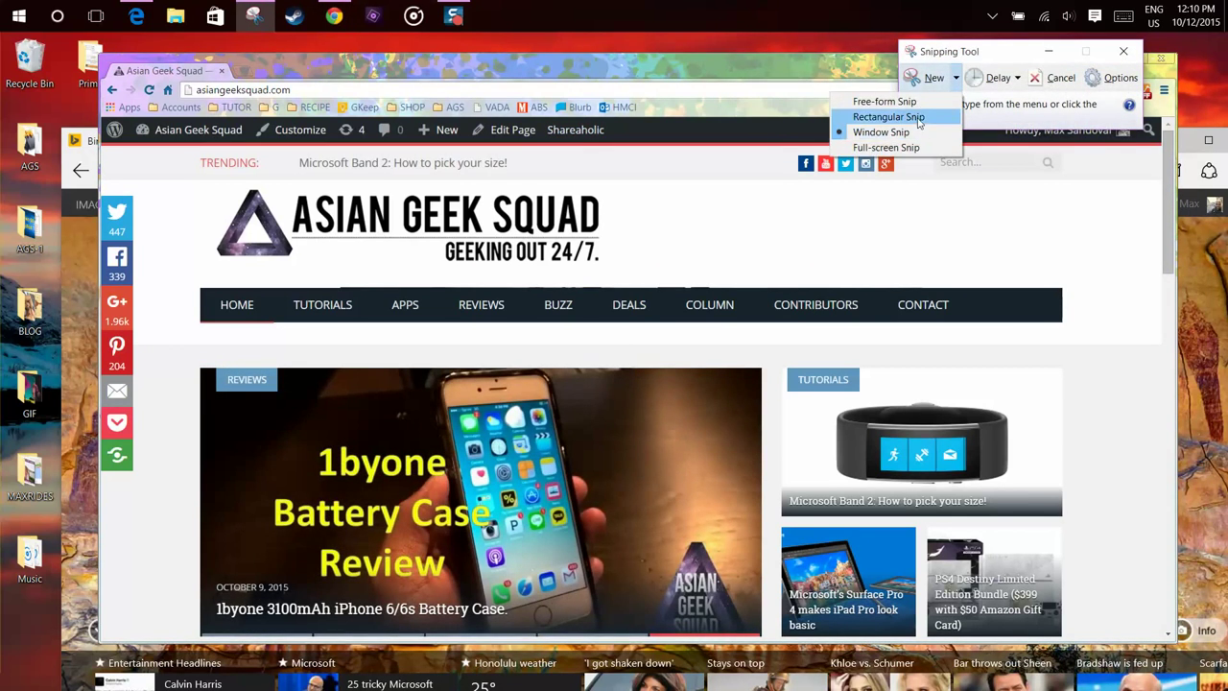
pyautogui.click(918, 117)
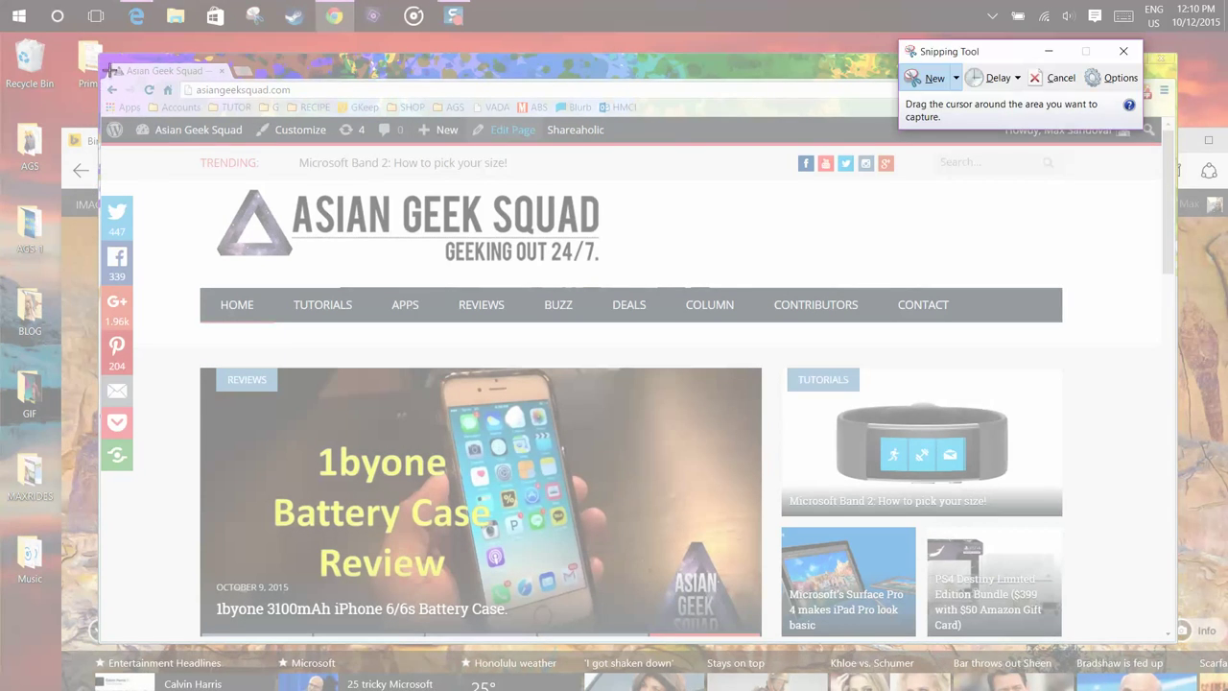
pyautogui.moveTo(100, 142); pyautogui.dragTo(1091, 637)
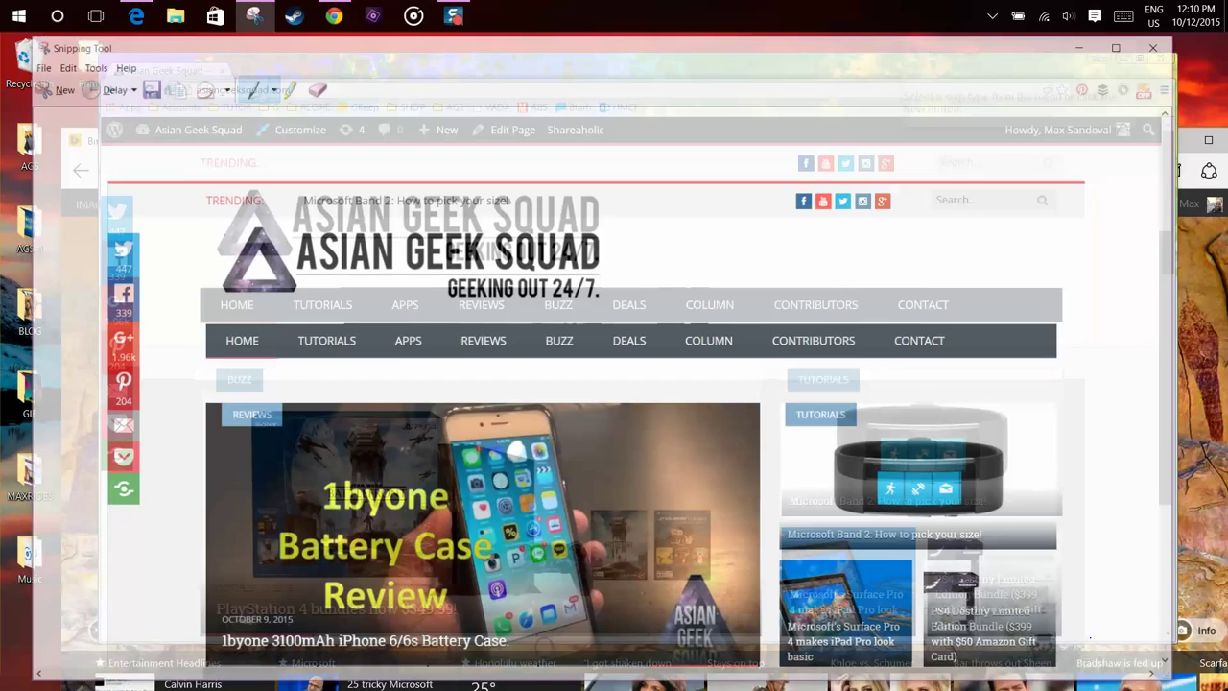
pyautogui.click(1162, 50)
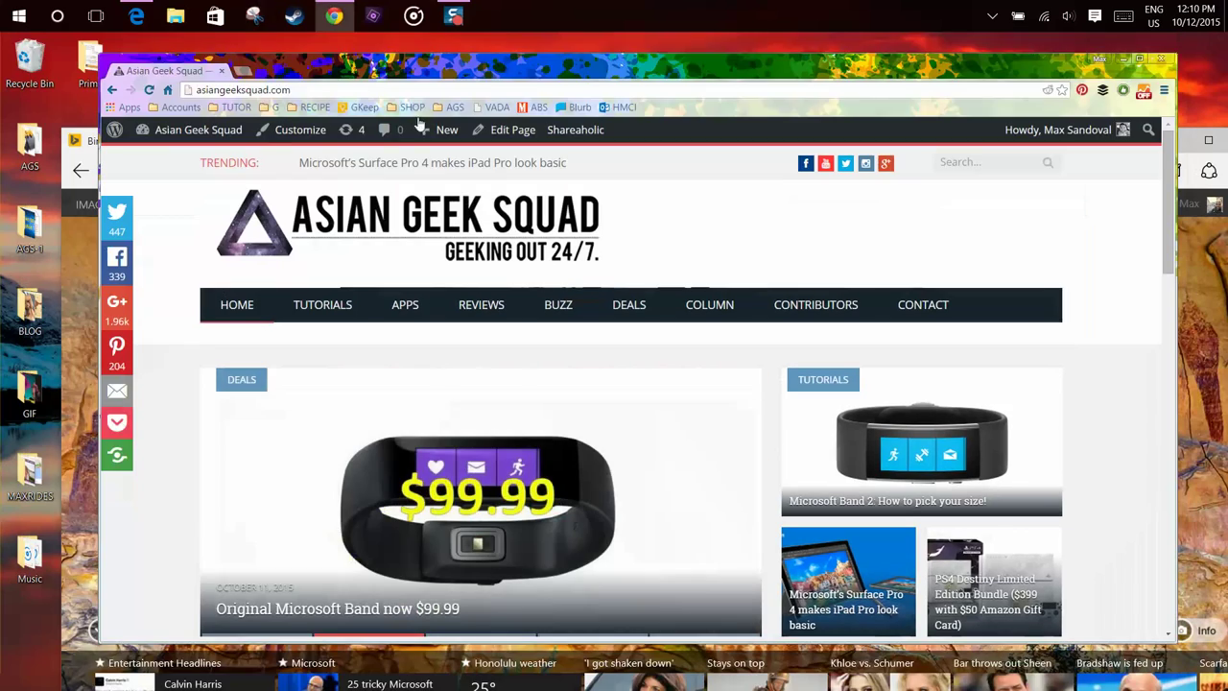
# Capture a full-screen snip of the desktop with the Asian Geek Squad page in Chrome.
pyautogui.click(253, 15)
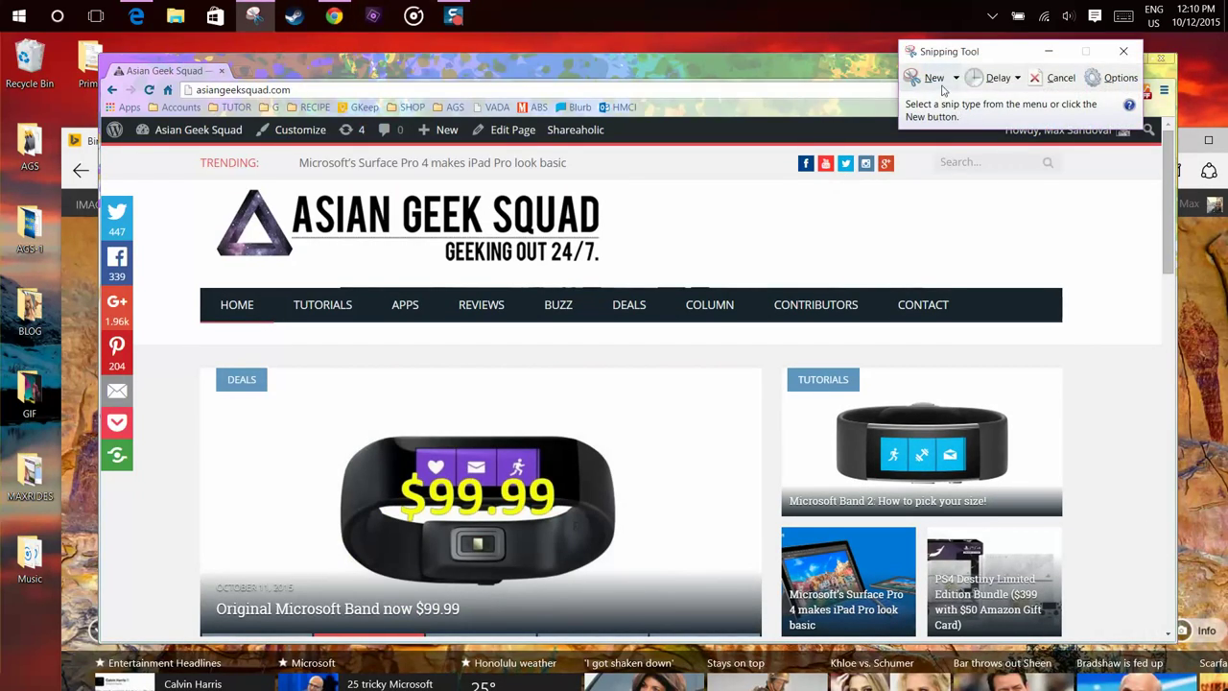
pyautogui.click(956, 79)
pyautogui.click(910, 156)
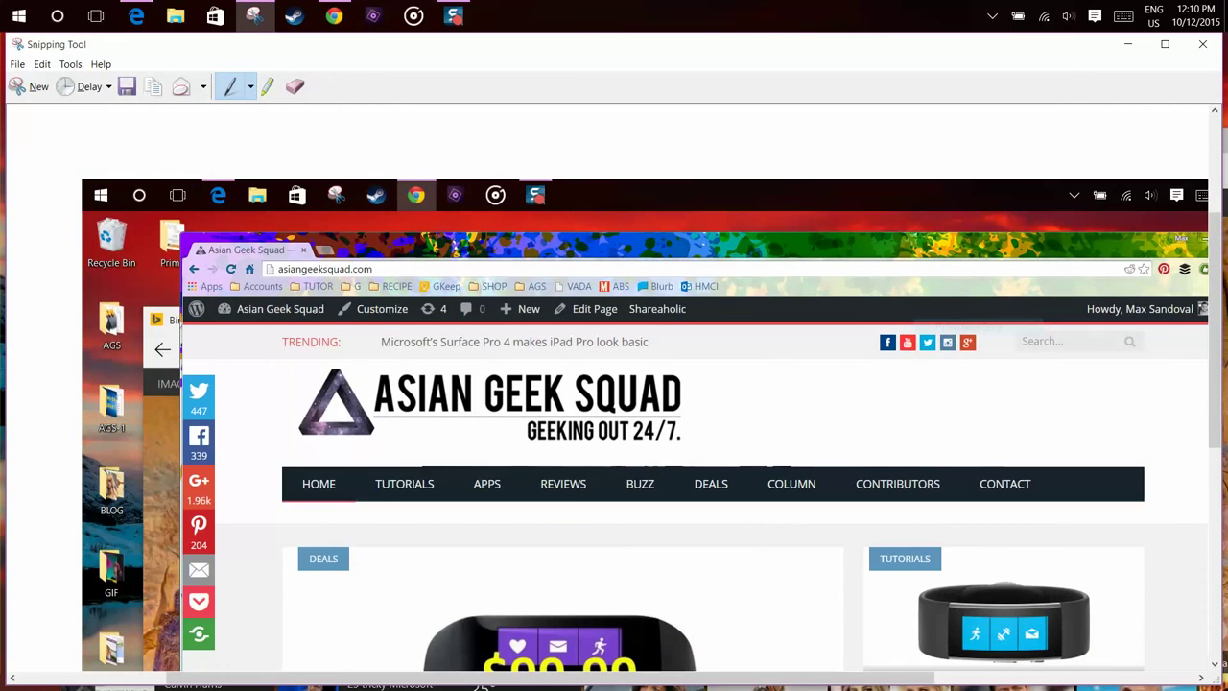
pyautogui.scroll(-4, 652, 384)
pyautogui.scroll(2, 652, 383)
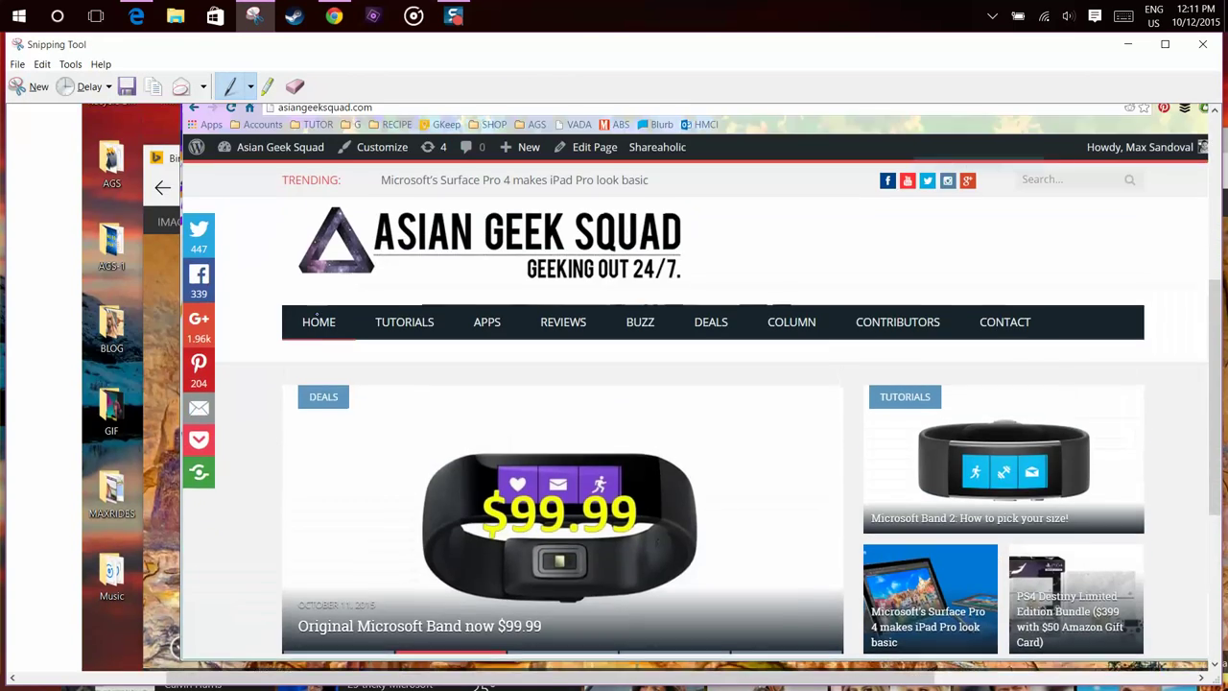
pyautogui.scroll(2, 653, 384)
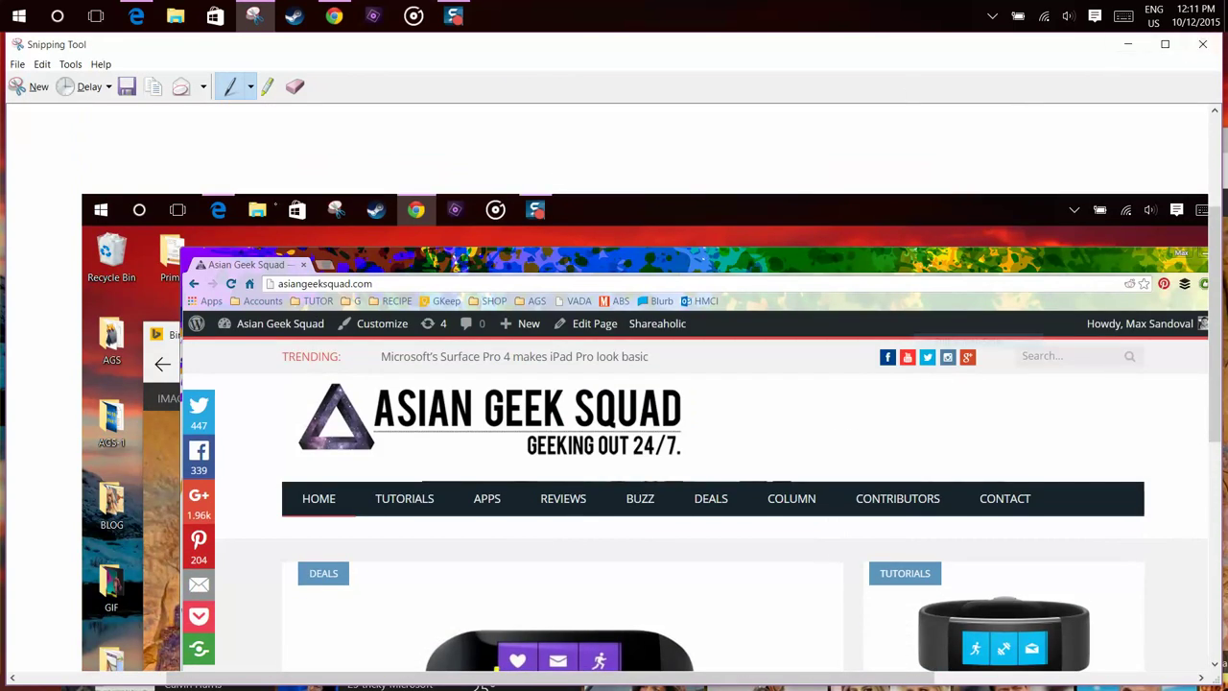
# Draw a test red pen scribble across the snip, then erase it.
pyautogui.click(250, 87)
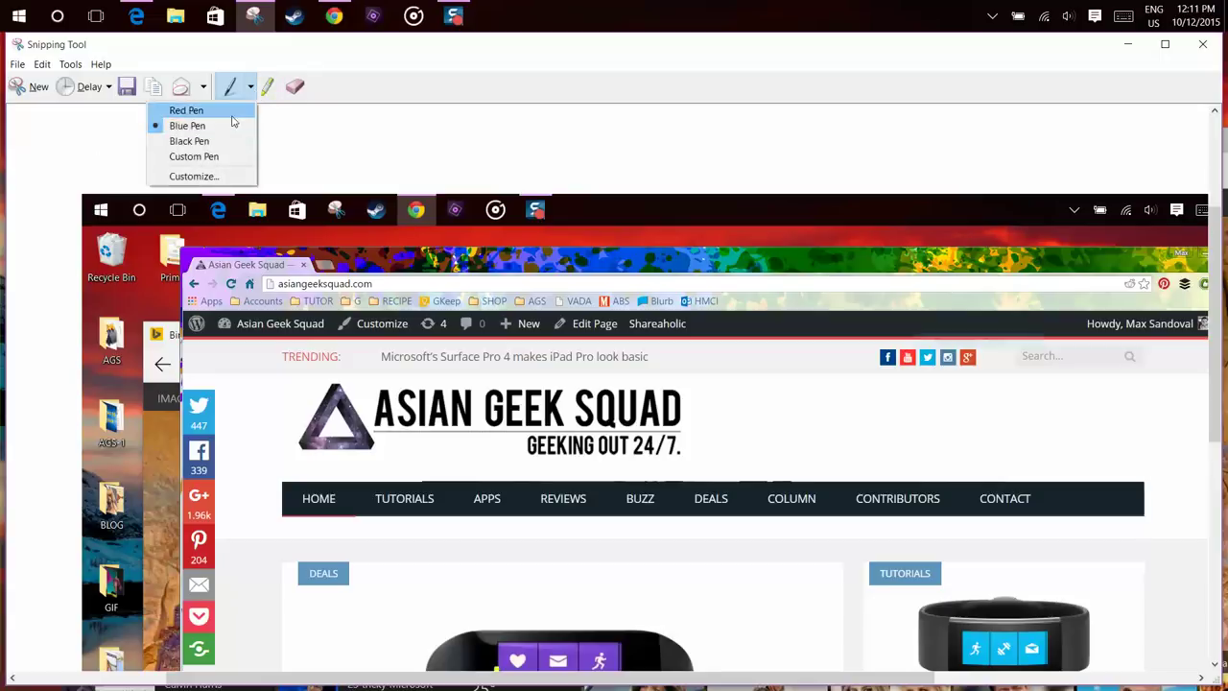
pyautogui.click(232, 116)
pyautogui.moveTo(215, 474)
pyautogui.mouseDown()
pyautogui.moveTo(276, 444)
pyautogui.moveTo(645, 384)
pyautogui.moveTo(831, 439)
pyautogui.moveTo(812, 447)
pyautogui.mouseUp()
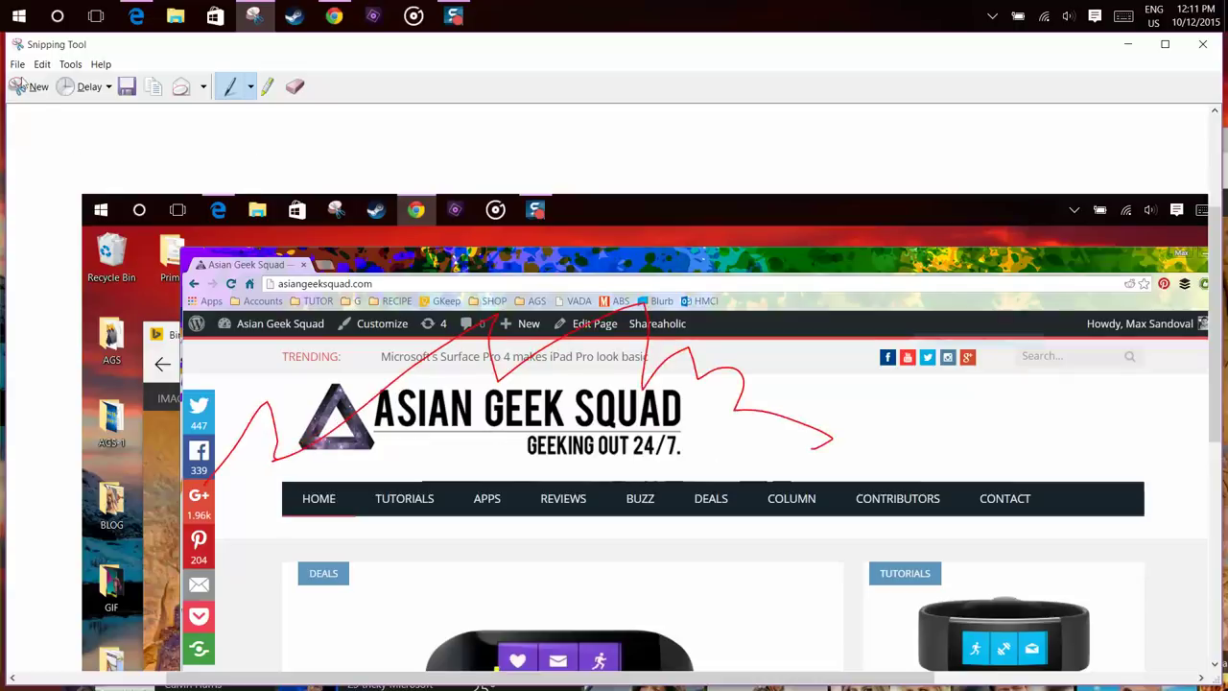
pyautogui.click(44, 64)
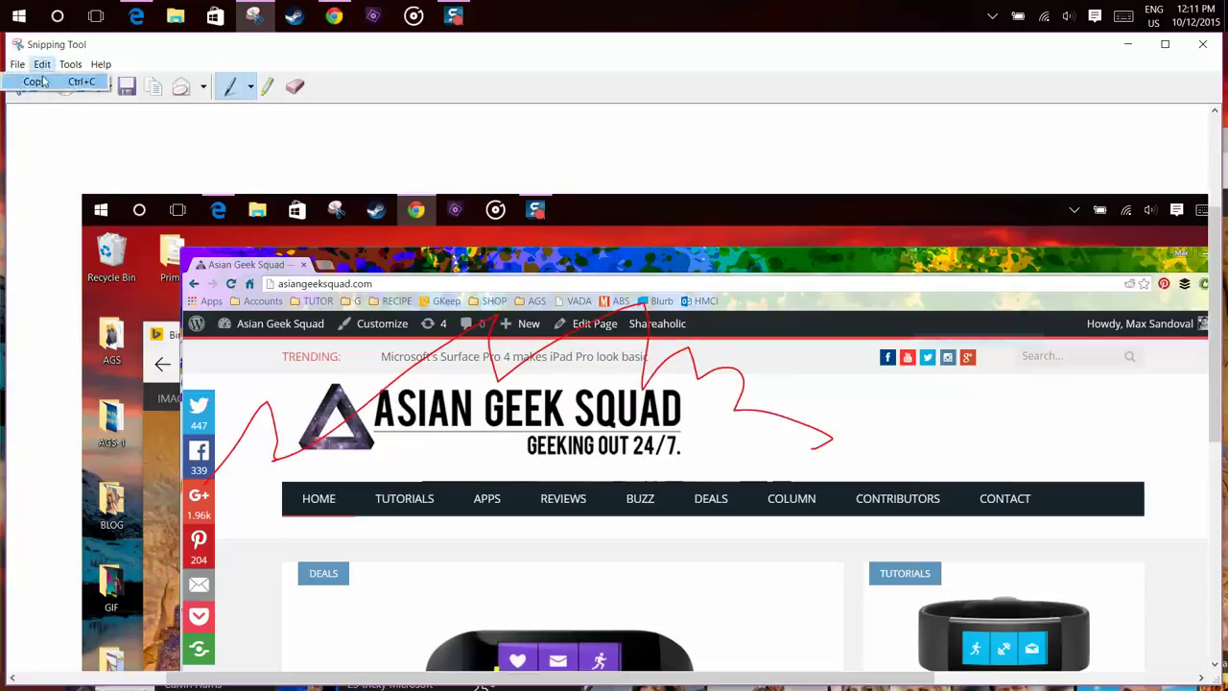
pyautogui.click(295, 87)
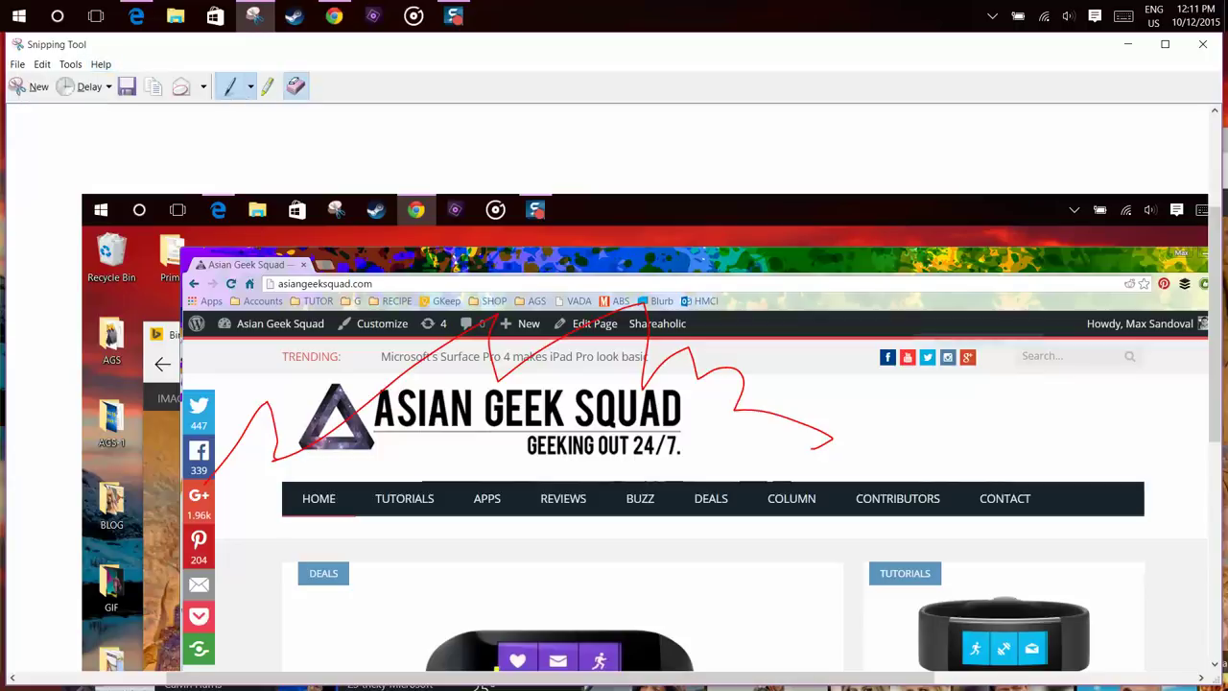
pyautogui.click(415, 401)
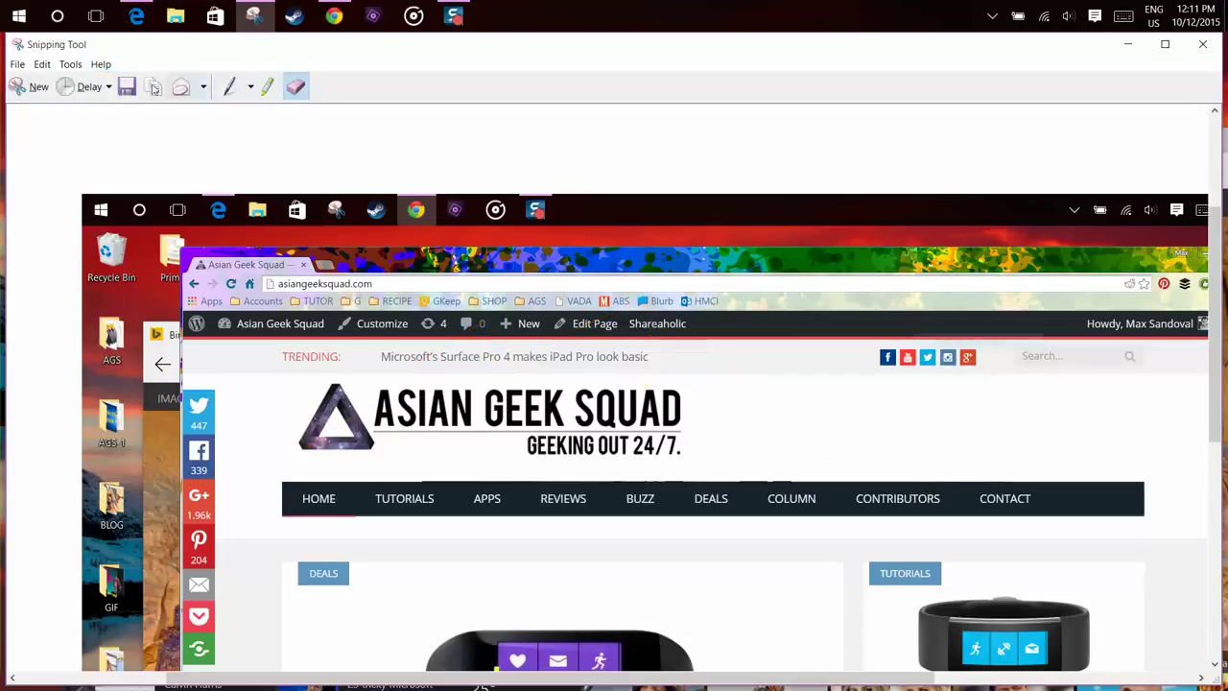
# Draw a red heart around the $99.99 band.
pyautogui.click(251, 87)
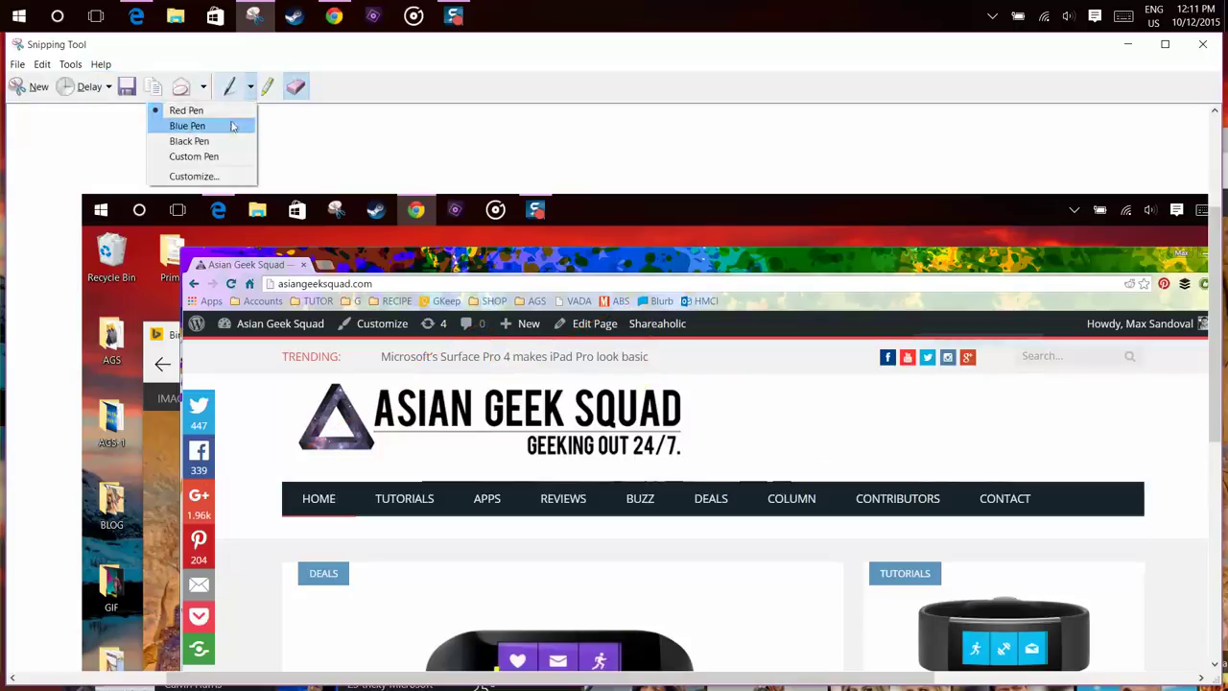
pyautogui.click(231, 110)
pyautogui.scroll(-3, 443, 368)
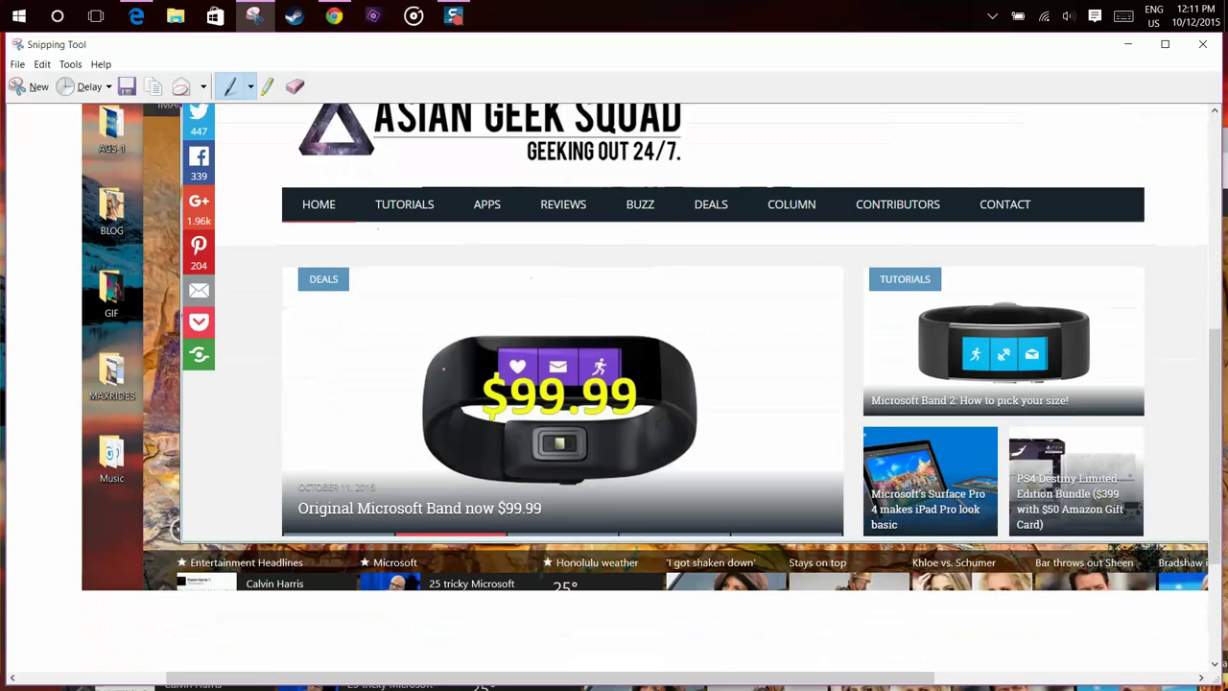
pyautogui.scroll(-1, 443, 368)
pyautogui.moveTo(582, 252)
pyautogui.mouseDown()
pyautogui.moveTo(413, 255)
pyautogui.moveTo(571, 459)
pyautogui.moveTo(652, 495)
pyautogui.mouseUp()
pyautogui.moveTo(581, 280)
pyautogui.mouseDown()
pyautogui.moveTo(722, 370)
pyautogui.moveTo(658, 481)
pyautogui.mouseUp()
# Add a red arrow, lettering and scrawls over the cards and ticker, then start saving the snip.
pyautogui.moveTo(278, 506); pyautogui.dragTo(428, 389)
pyautogui.moveTo(347, 415); pyautogui.dragTo(443, 463)
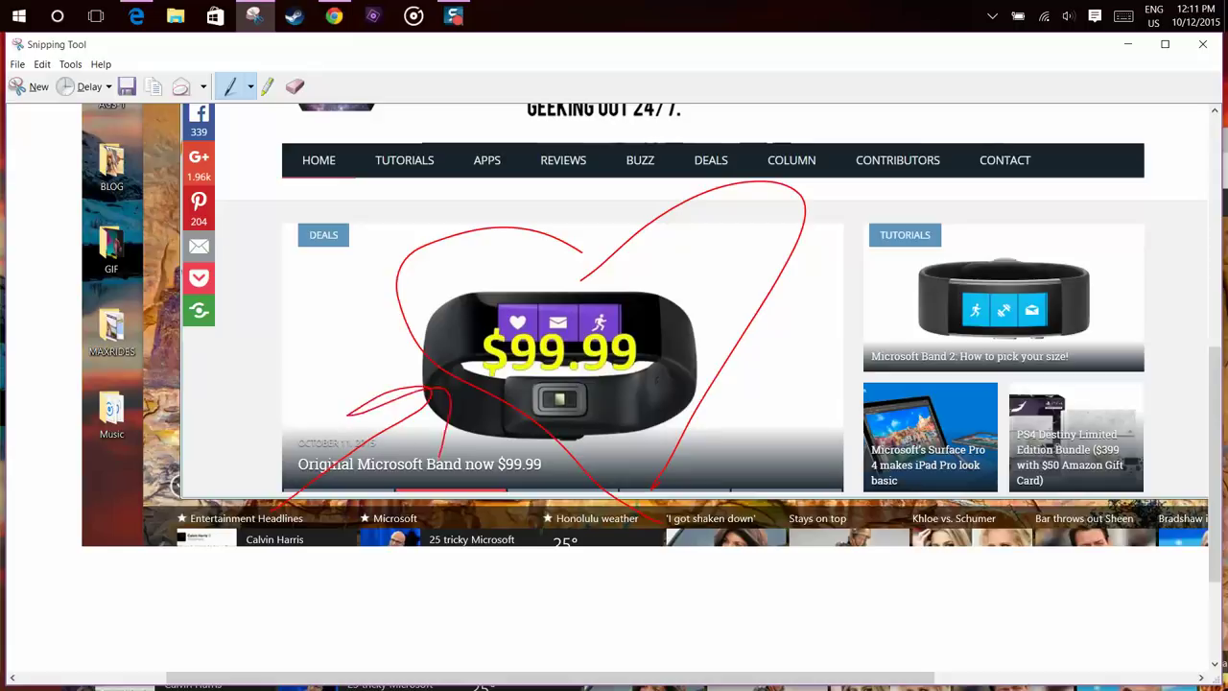
pyautogui.moveTo(750, 338); pyautogui.dragTo(856, 296)
pyautogui.moveTo(793, 313)
pyautogui.mouseDown()
pyautogui.moveTo(833, 430)
pyautogui.moveTo(821, 407)
pyautogui.mouseUp()
pyautogui.moveTo(875, 361)
pyautogui.mouseDown()
pyautogui.moveTo(881, 332)
pyautogui.moveTo(942, 335)
pyautogui.mouseUp()
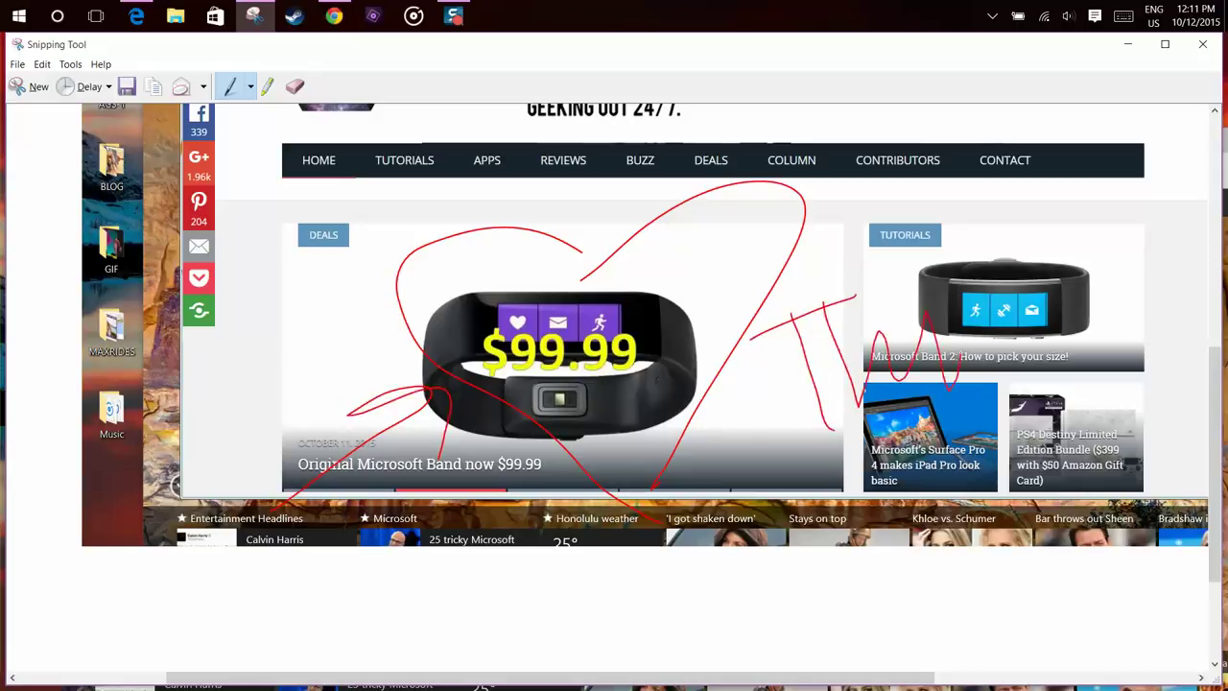
pyautogui.moveTo(994, 267); pyautogui.dragTo(988, 334)
pyautogui.moveTo(1050, 432); pyautogui.dragTo(1183, 403)
pyautogui.moveTo(1142, 231); pyautogui.dragTo(1166, 364)
pyautogui.moveTo(829, 626)
pyautogui.mouseDown()
pyautogui.moveTo(1021, 528)
pyautogui.moveTo(1182, 537)
pyautogui.mouseUp()
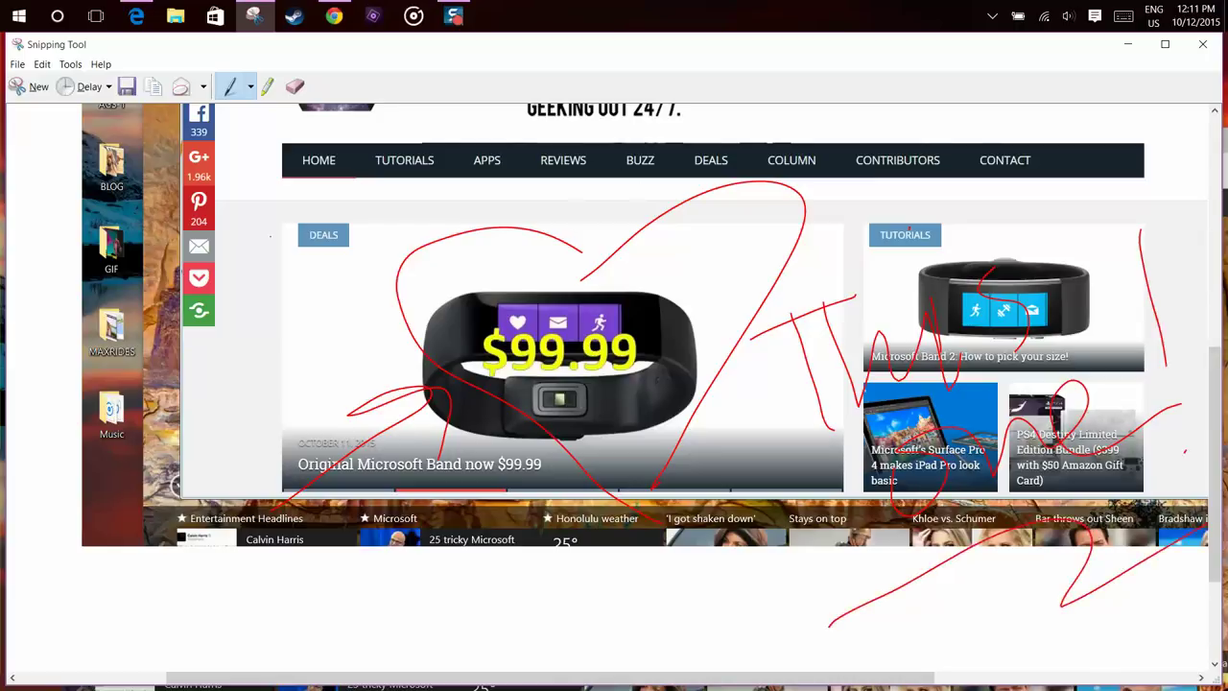
pyautogui.click(126, 86)
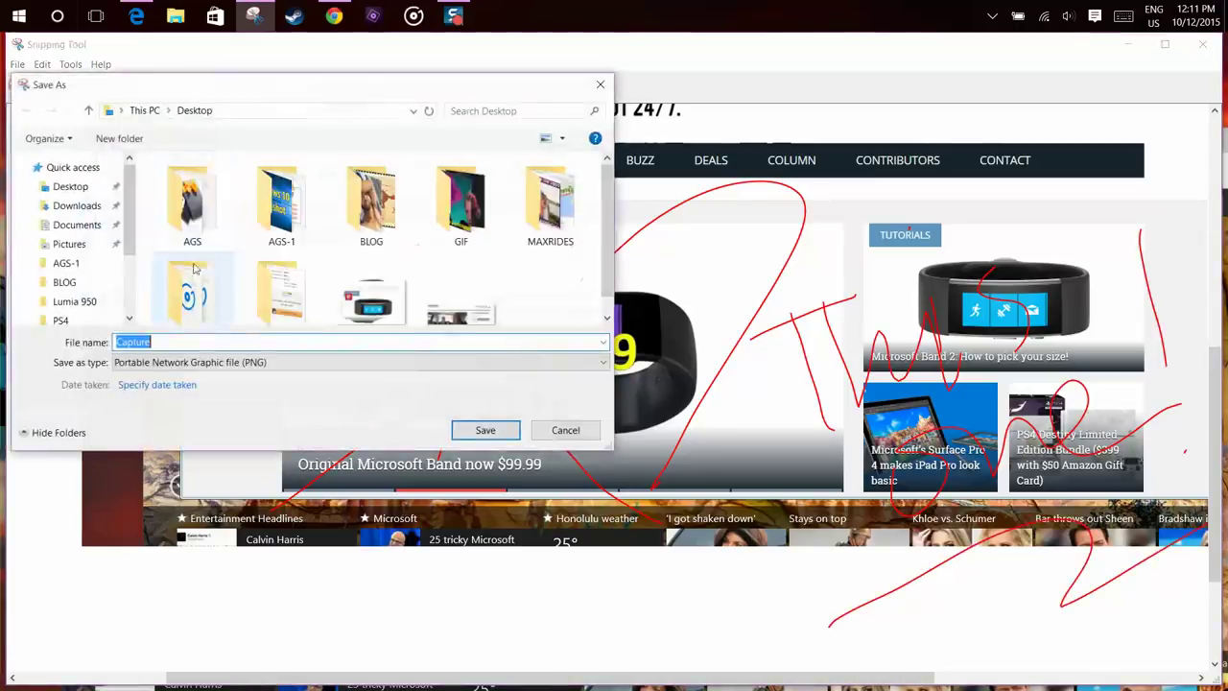
# Save the annotated snip to the Desktop as the PNG file Capture2.
pyautogui.click(86, 188)
pyautogui.click(410, 342)
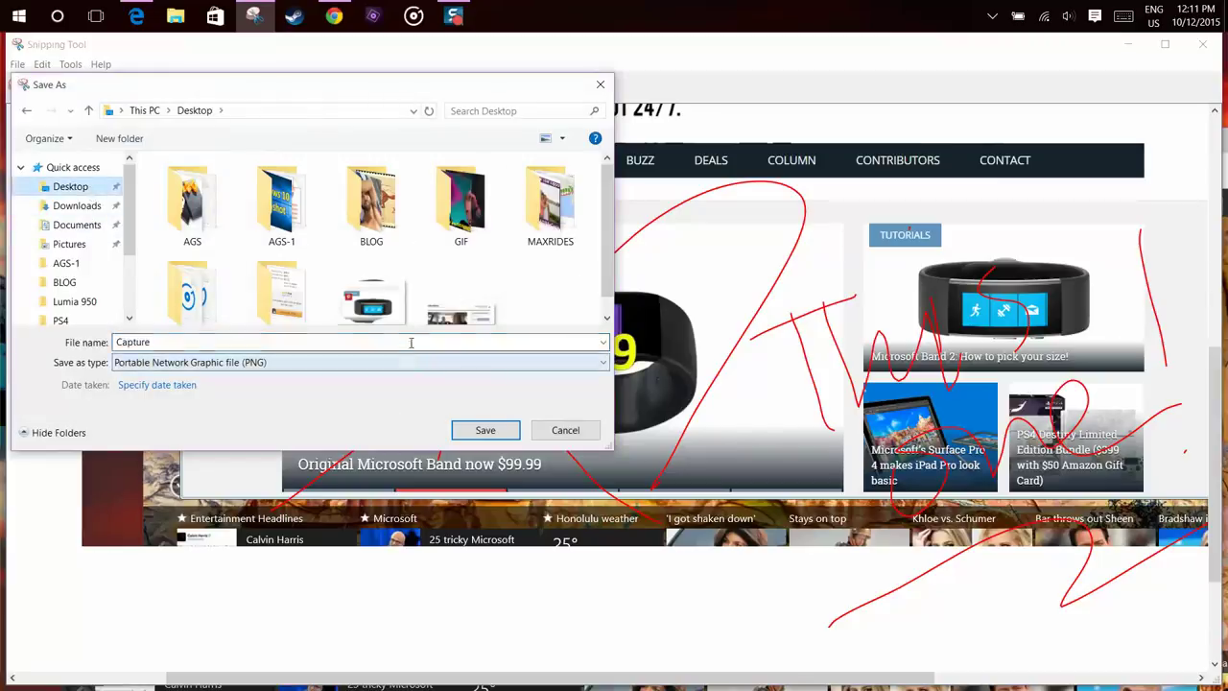
pyautogui.click(411, 342)
pyautogui.write('1')
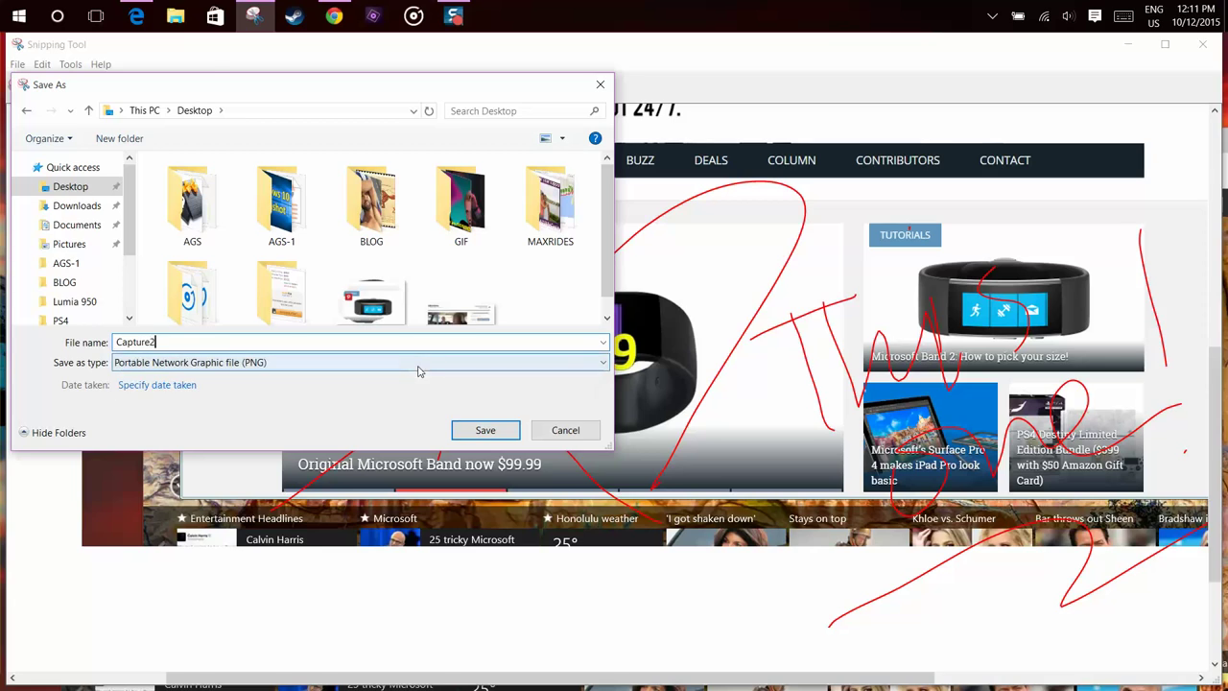
pyautogui.click(484, 430)
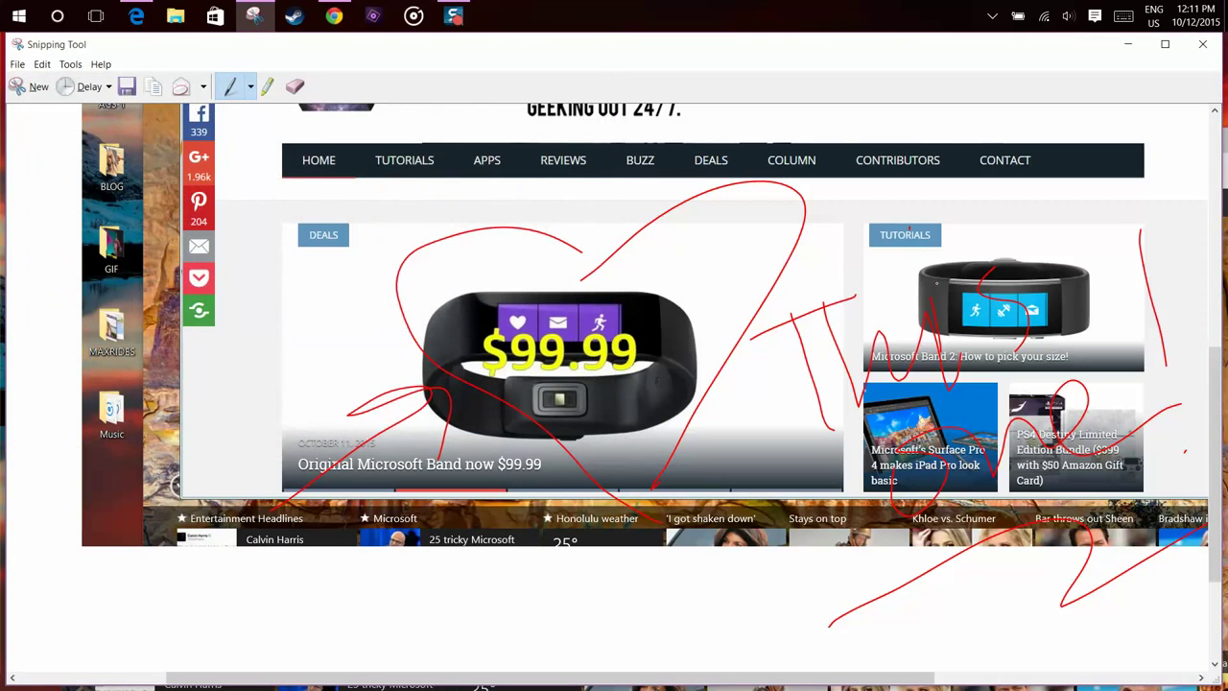
# Review the marked-up snip, close Snipping Tool, and nudge the Chrome window down and right.
pyautogui.scroll(-1, 653, 384)
pyautogui.scroll(5, 652, 384)
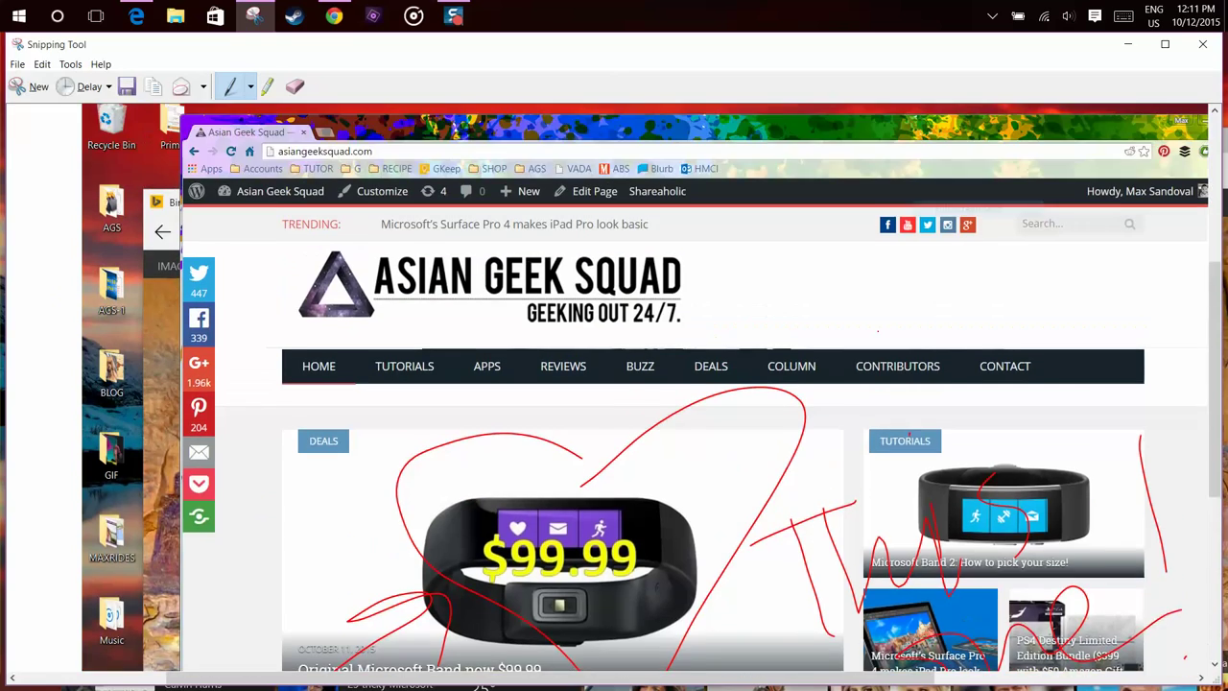
pyautogui.scroll(-4, 652, 384)
pyautogui.scroll(5, 652, 384)
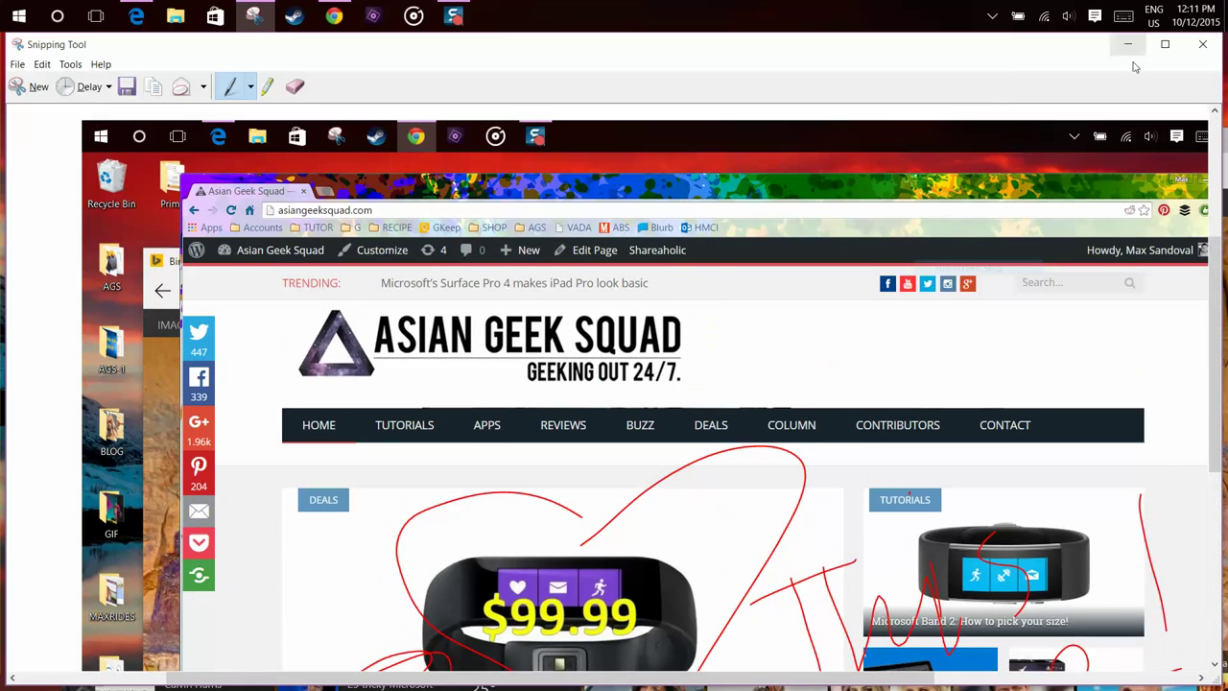
pyautogui.click(1202, 44)
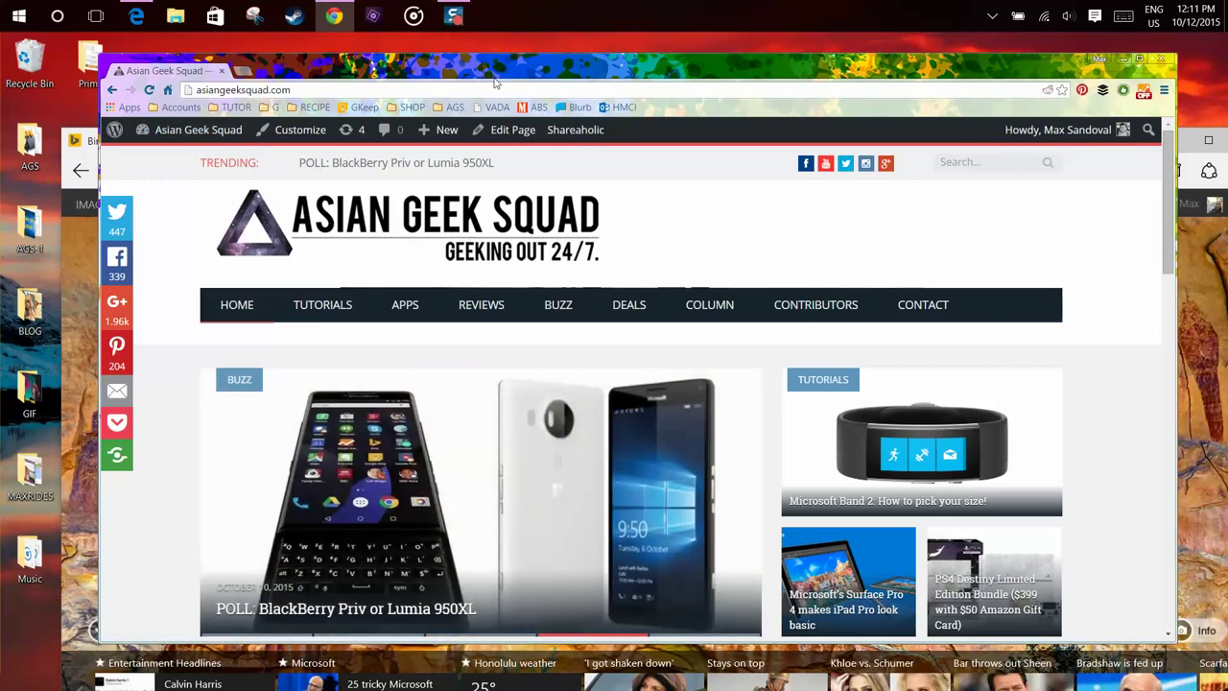
pyautogui.moveTo(472, 62); pyautogui.dragTo(503, 86)
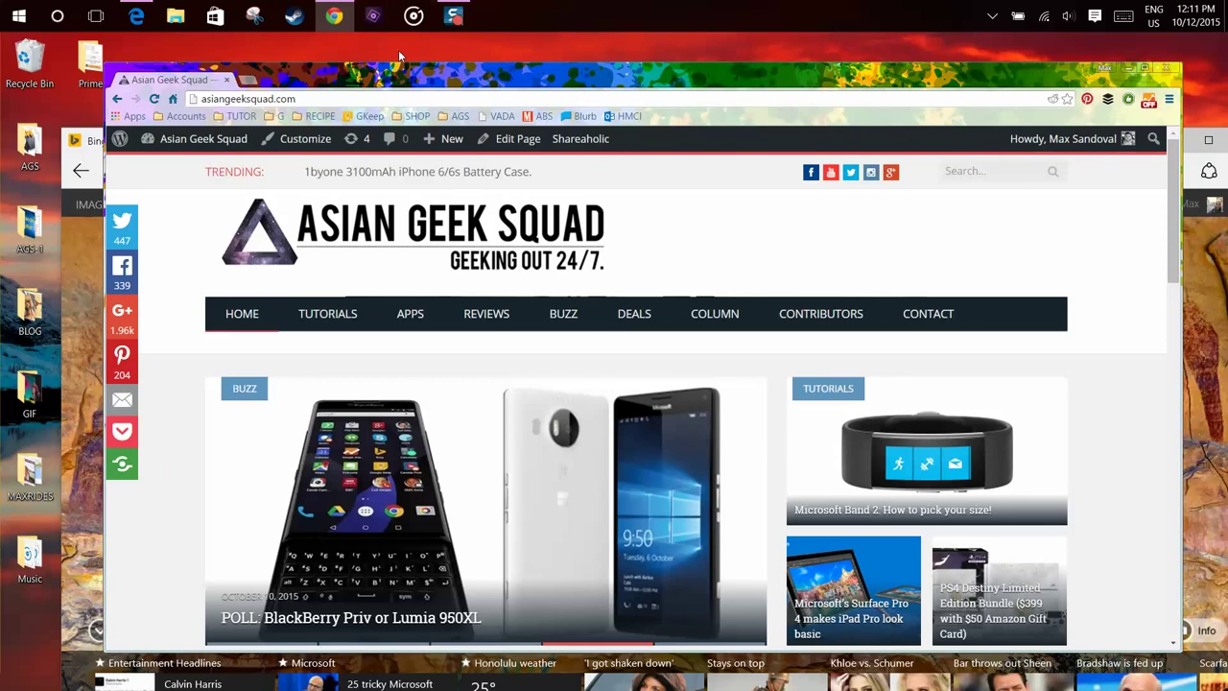